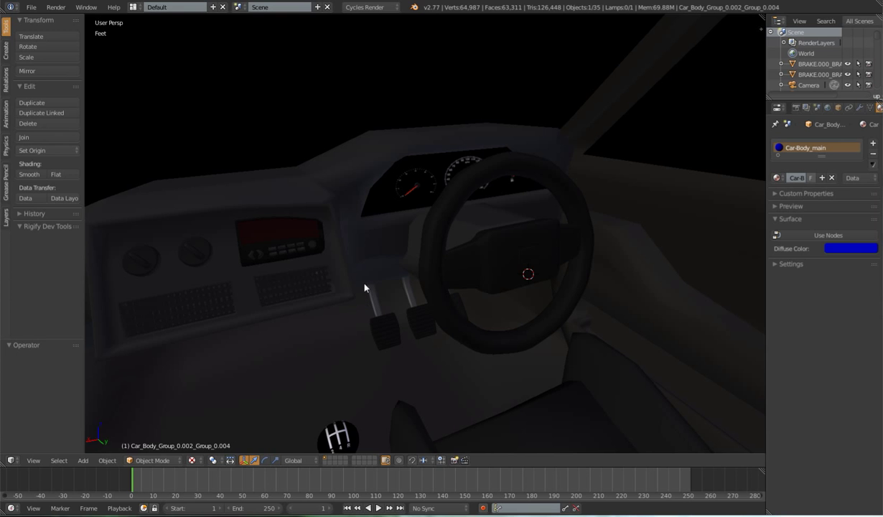
scroll(365, 285, down, 4)
scroll(305, 278, down, 3)
Orbit out of the dashboard to see the whole blue car and grid from the front.
mouse_move(305, 278)
middle_down()
mouse_move(454, 274)
mouse_move(526, 260)
mouse_move(538, 273)
middle_up()
scroll(541, 264, down, 4)
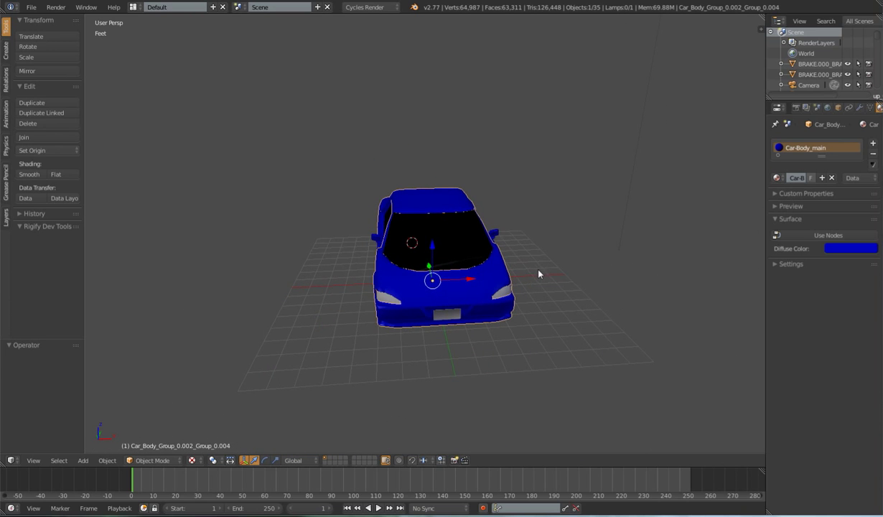
Save the scene over the existing CarRig.001.blend in the Tutorials folder.
click(30, 8)
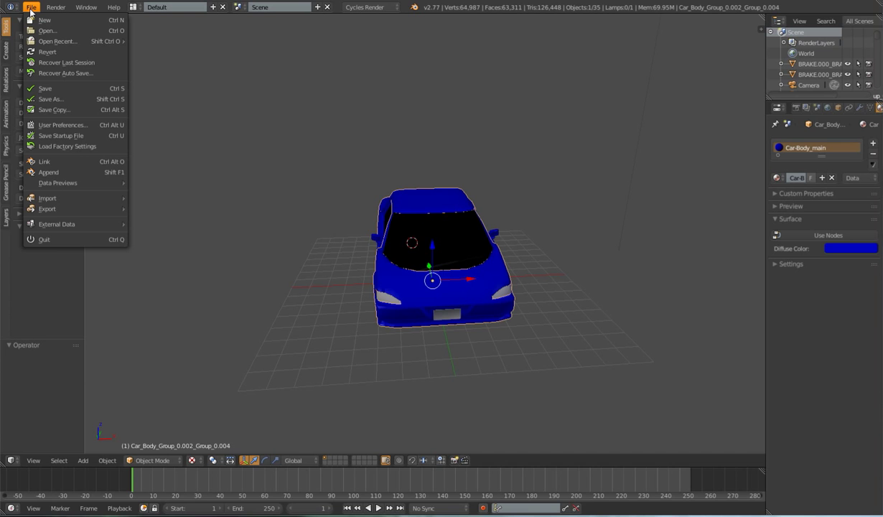
click(54, 101)
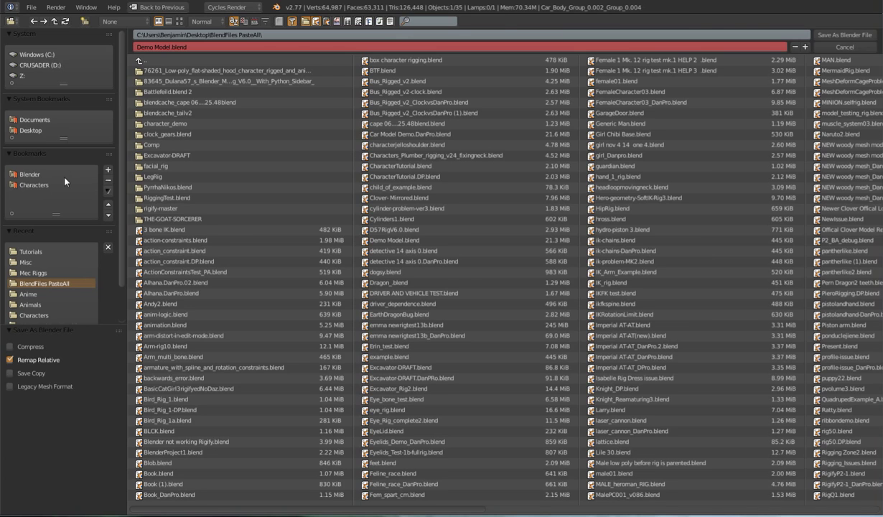
click(30, 251)
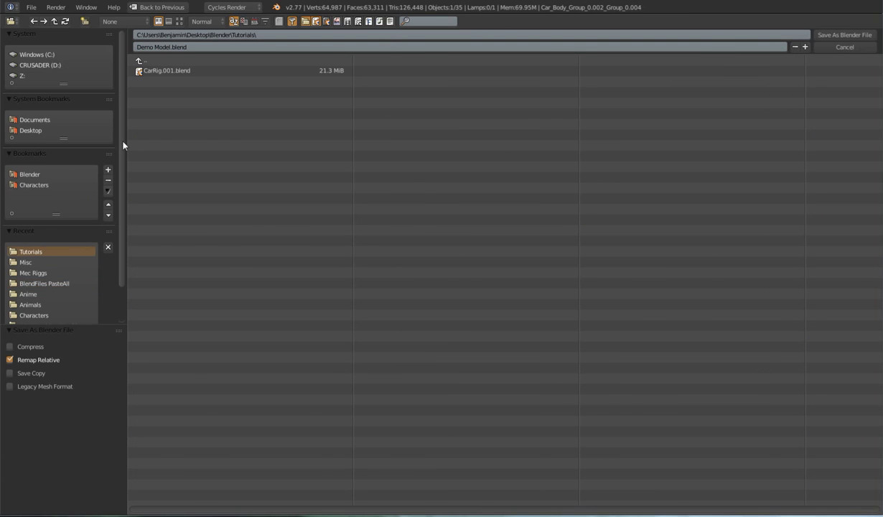
click(194, 70)
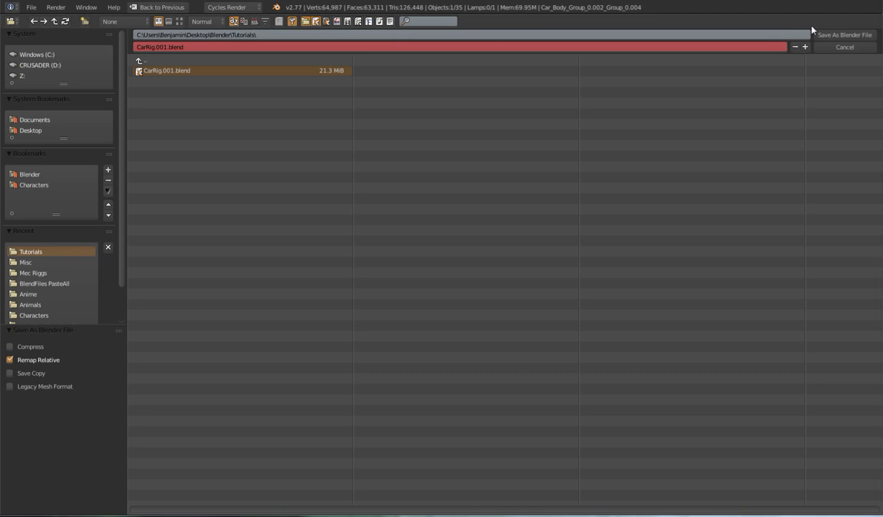
click(838, 39)
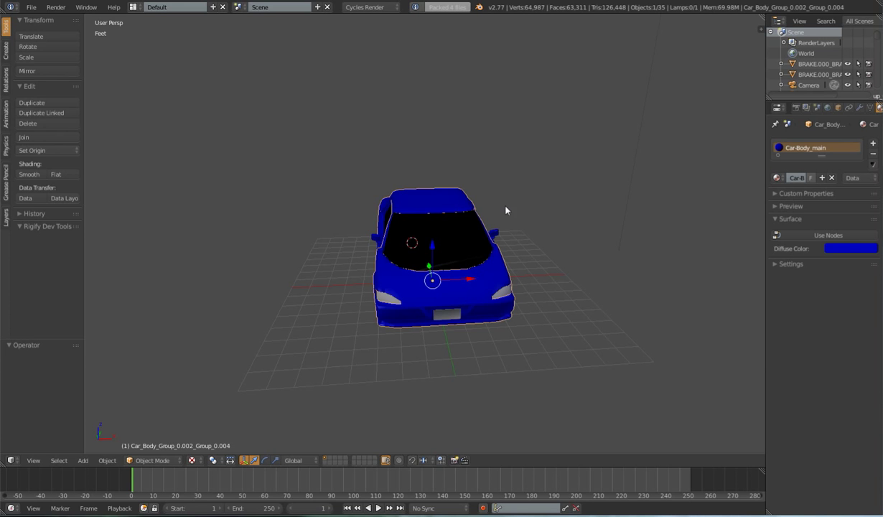
Switch to Front Ortho view and split the 3D view into two side-by-side areas.
key(KP_6)
key(KP_6)
key(KP_6)
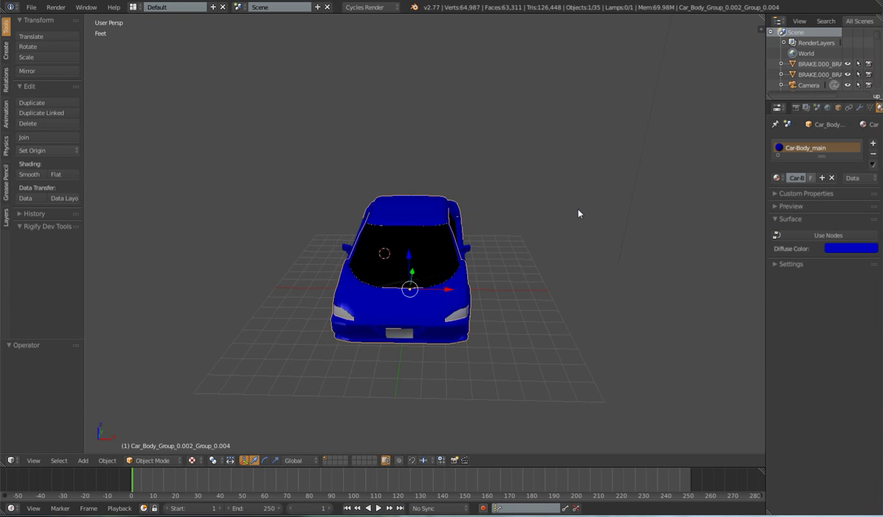
key(KP_1)
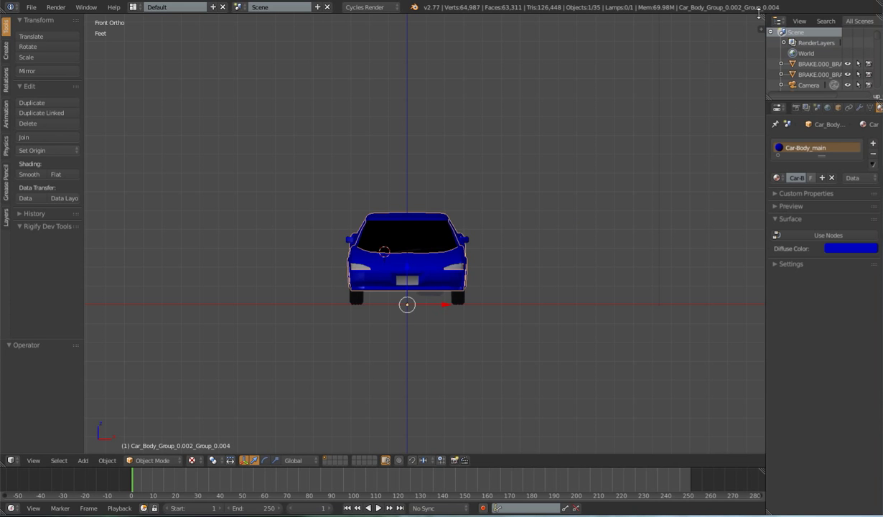
drag(764, 14, 346, 29)
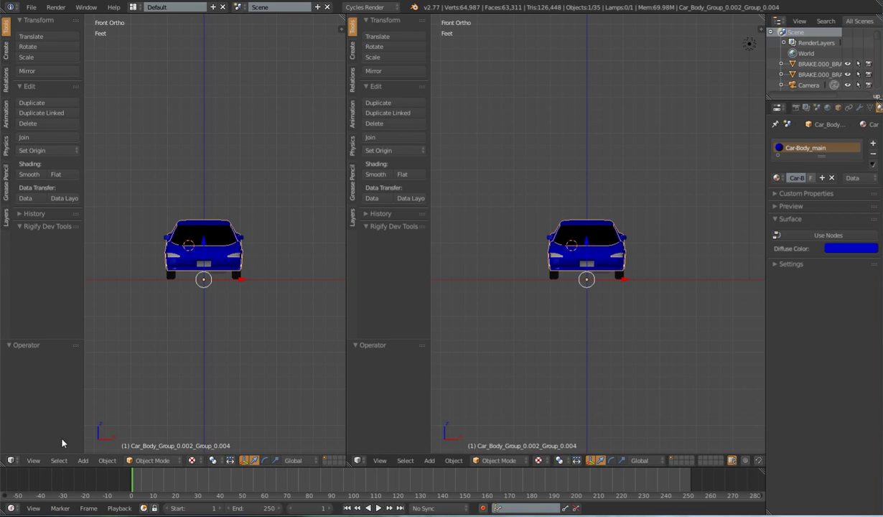
click(16, 462)
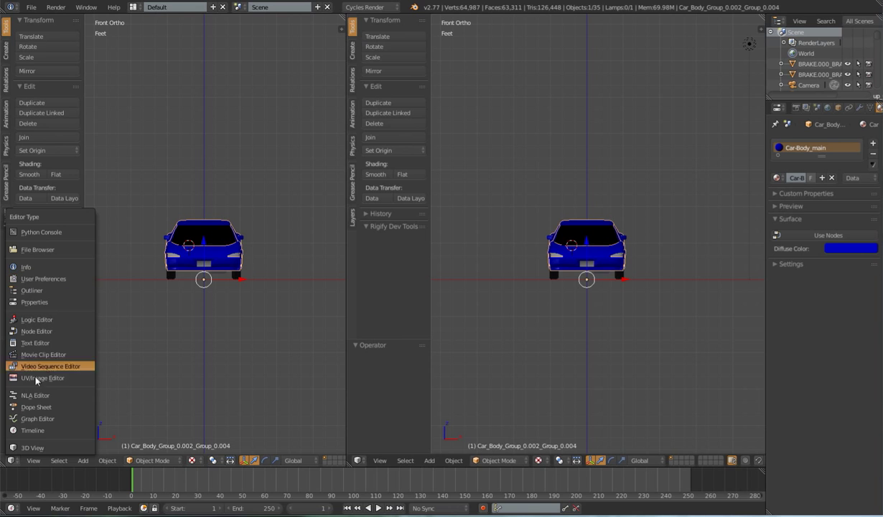
Make the left area a Text Editor with a new text block named Notes.
click(33, 343)
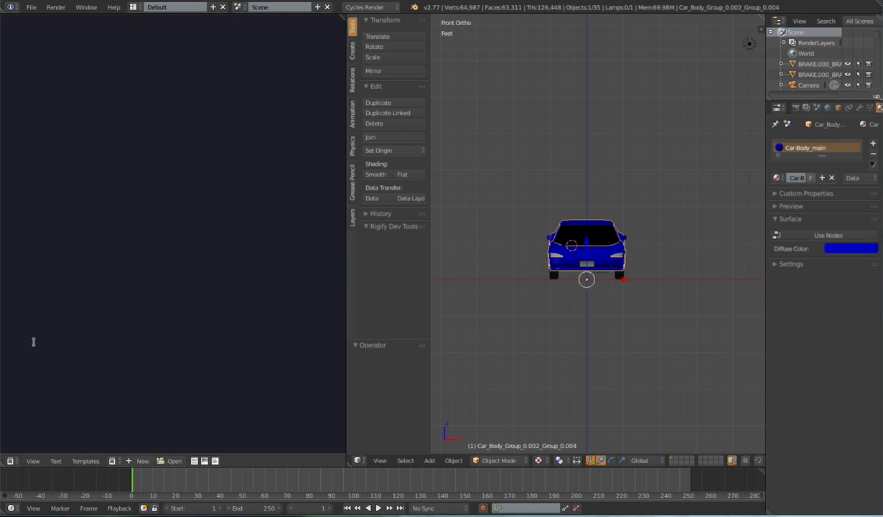
click(139, 461)
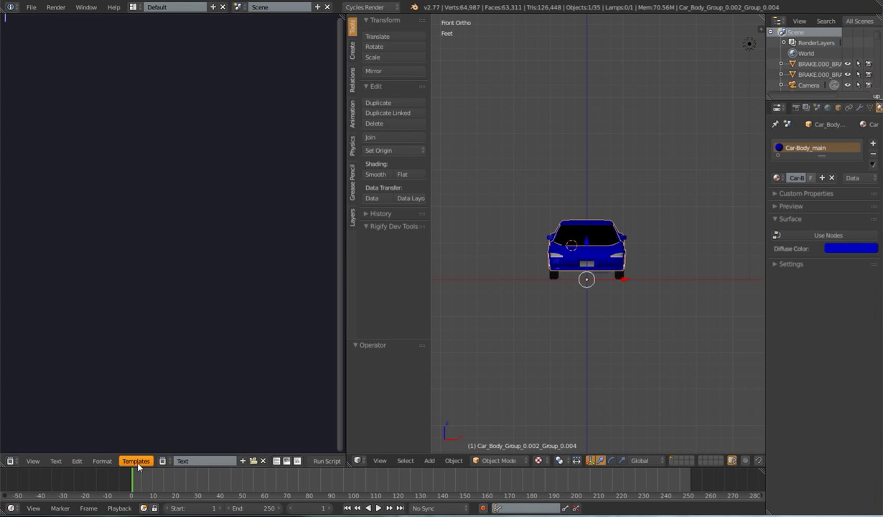
click(191, 462)
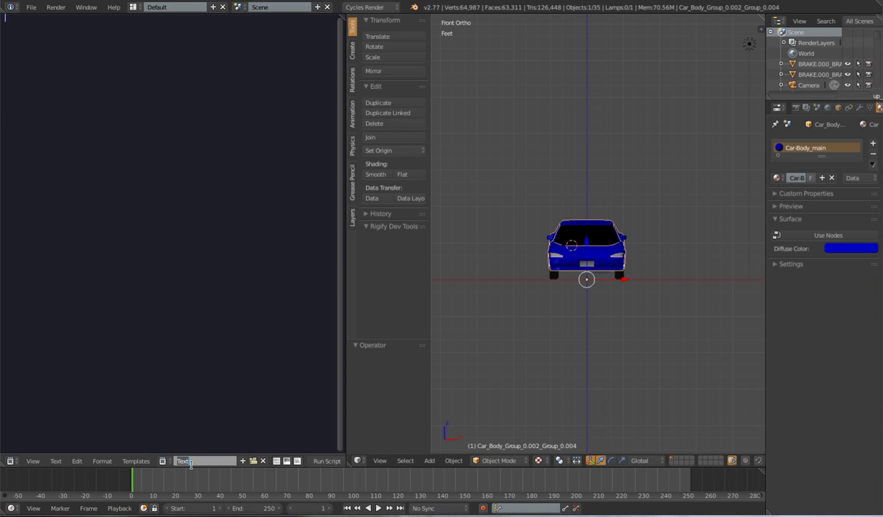
text(Note)
text(.py)
key(Return)
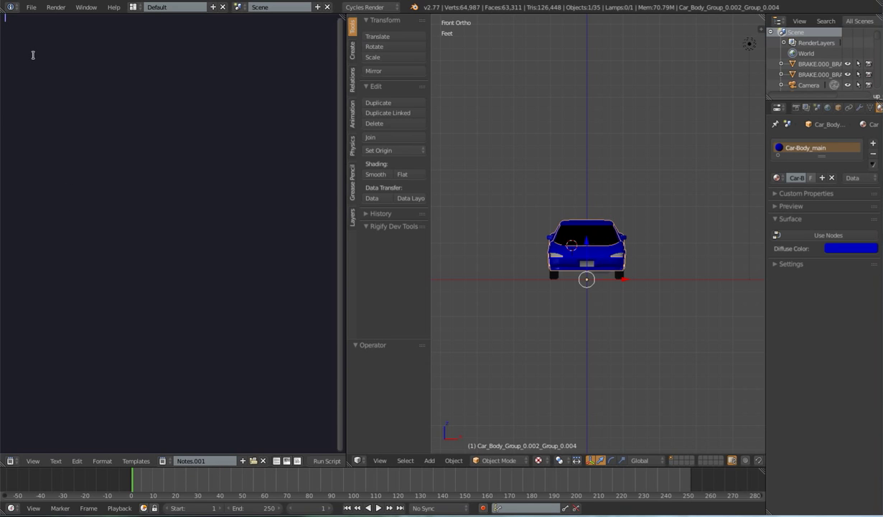
text(.001)
Type the heading 'Mesh Prep', fixing typos, and add new lines below it.
key(Return)
text(Meh)
text(s)
key(BackSpace)
key(BackSpace)
text(sh)
key(Return)
click(35, 28)
click(28, 40)
key(BackSpace)
text(Prep)
key(Return)
key(Return)
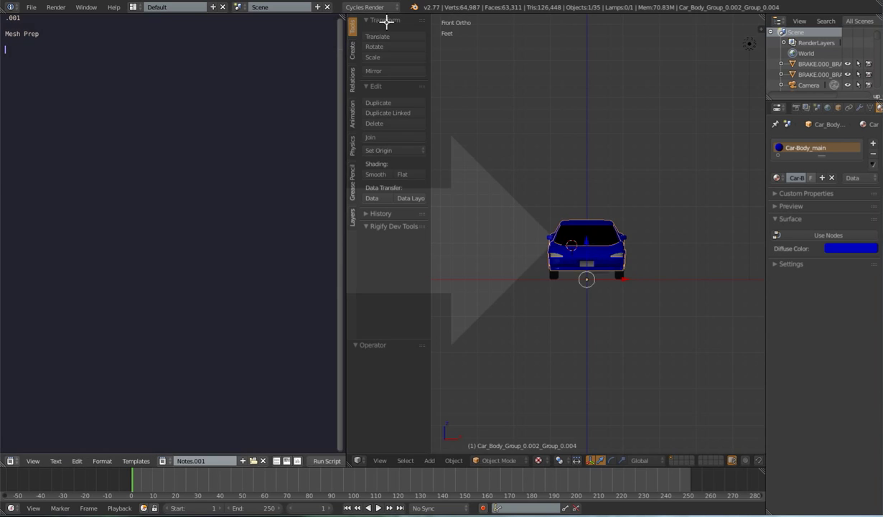
Join the areas, switch to 3D View, and orbit to show car, lamp and camera.
drag(343, 17, 389, 19)
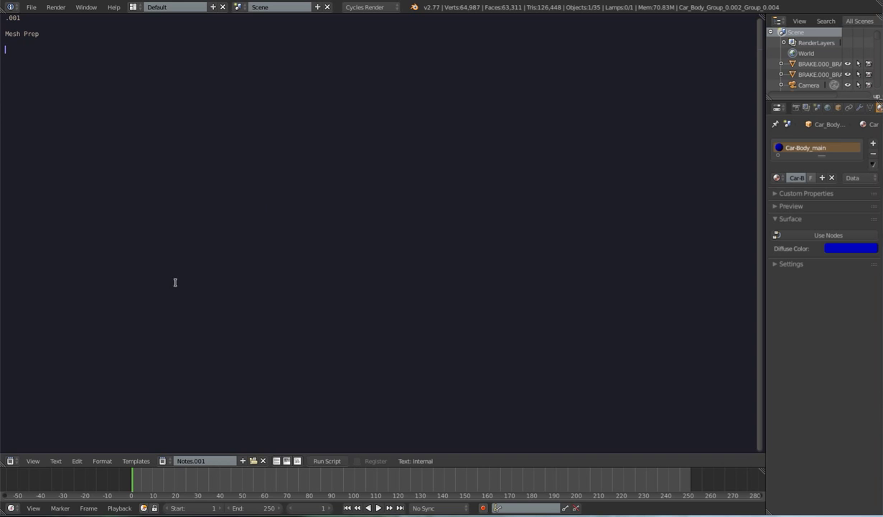
click(16, 461)
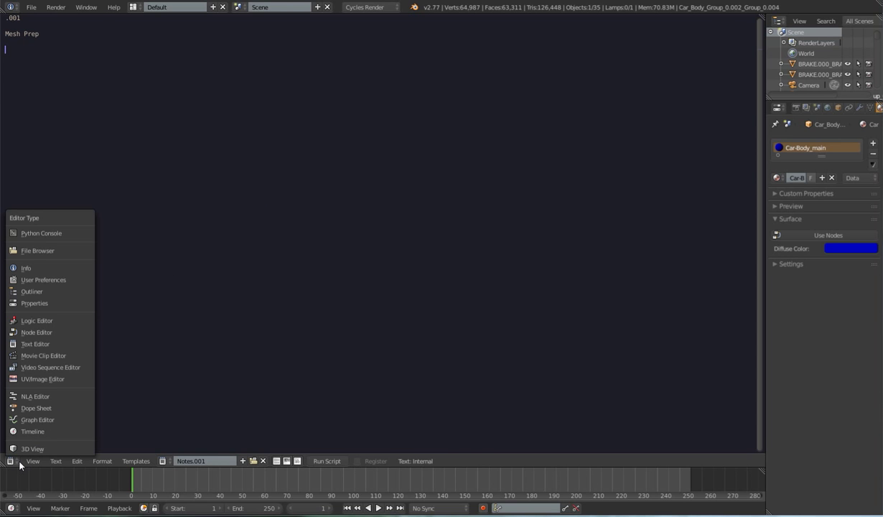
click(29, 449)
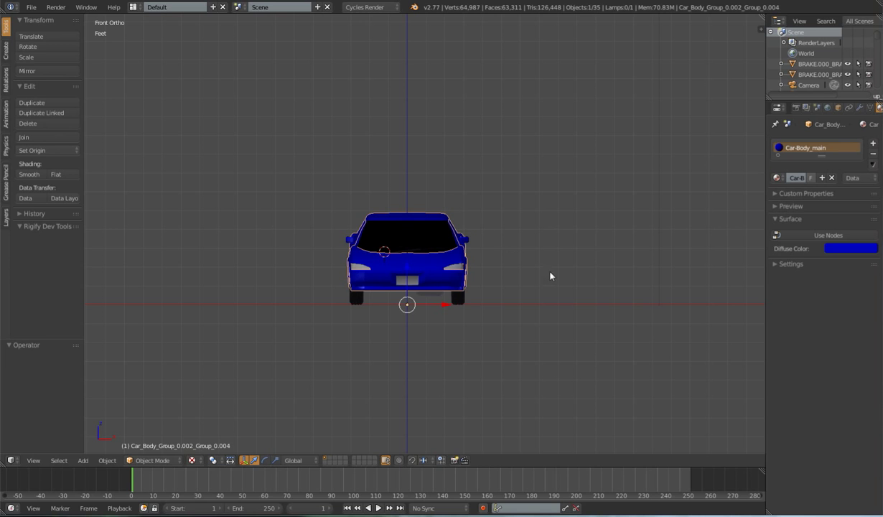
scroll(545, 288, down, 3)
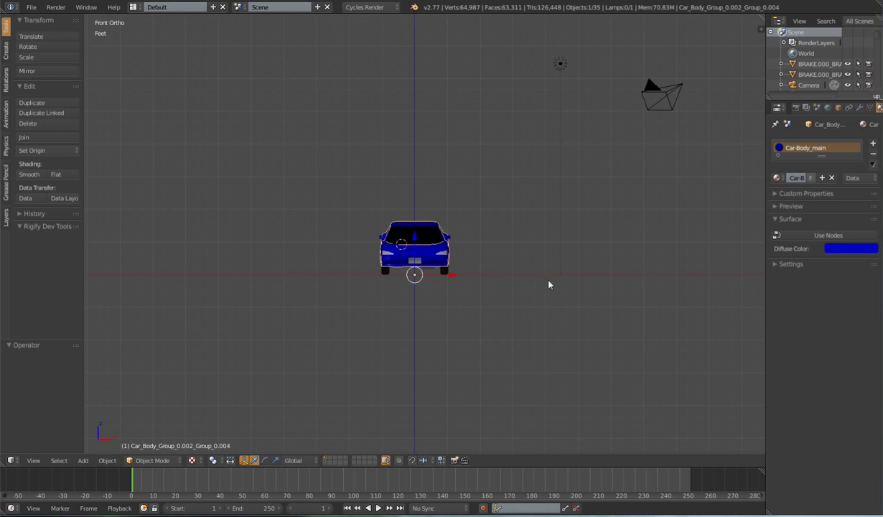
middle_drag(549, 285, 450, 280)
middle_drag(522, 267, 664, 165)
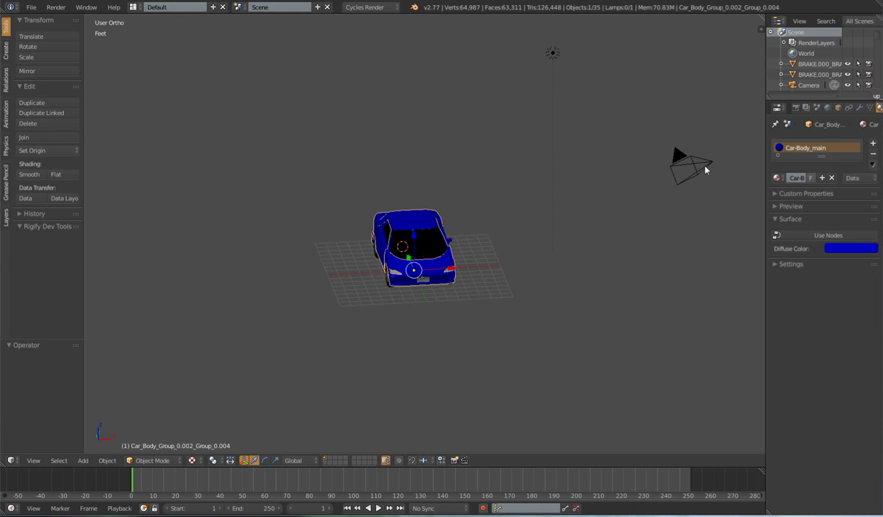
right_click(706, 169)
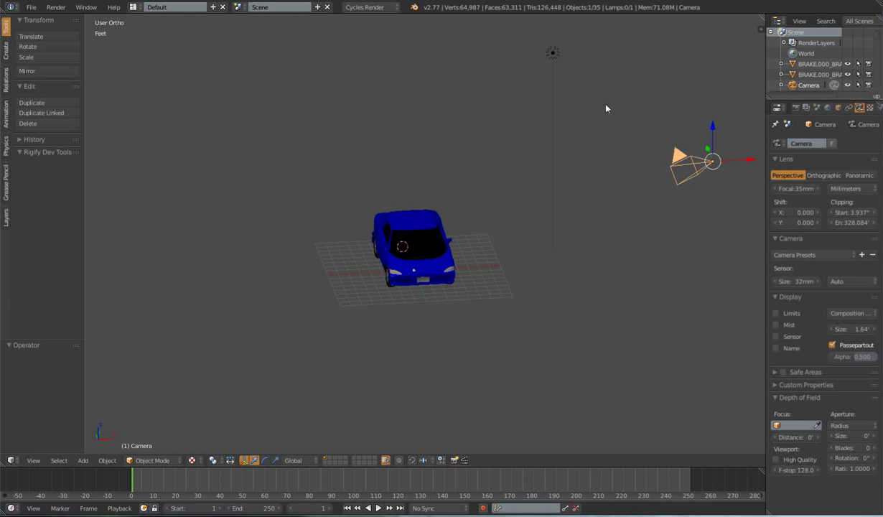
shift+right_click(555, 53)
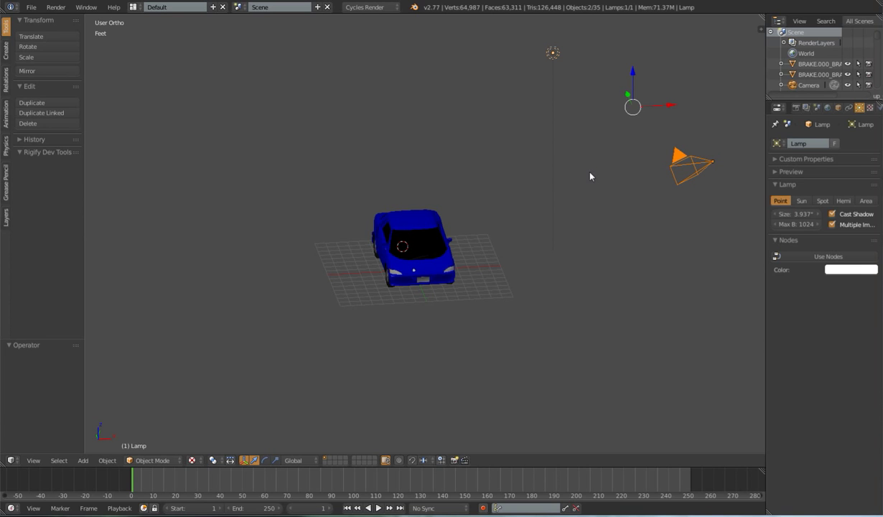
key(m)
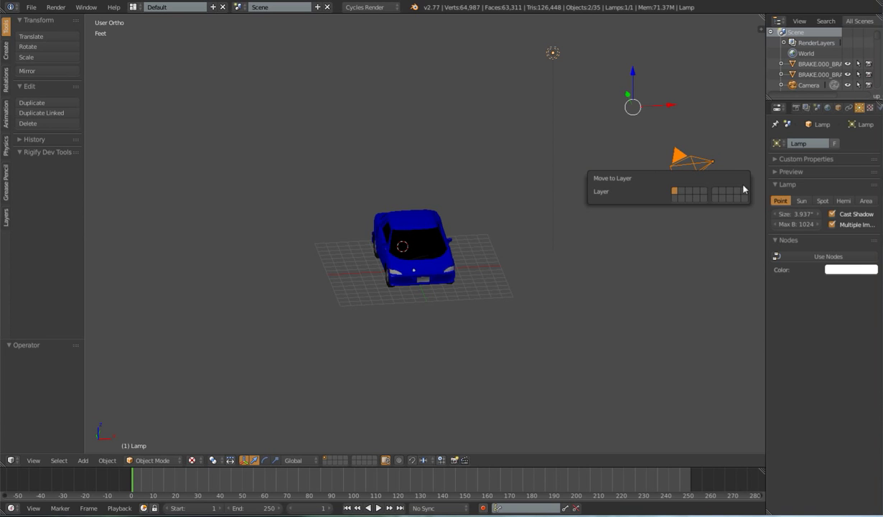
click(745, 192)
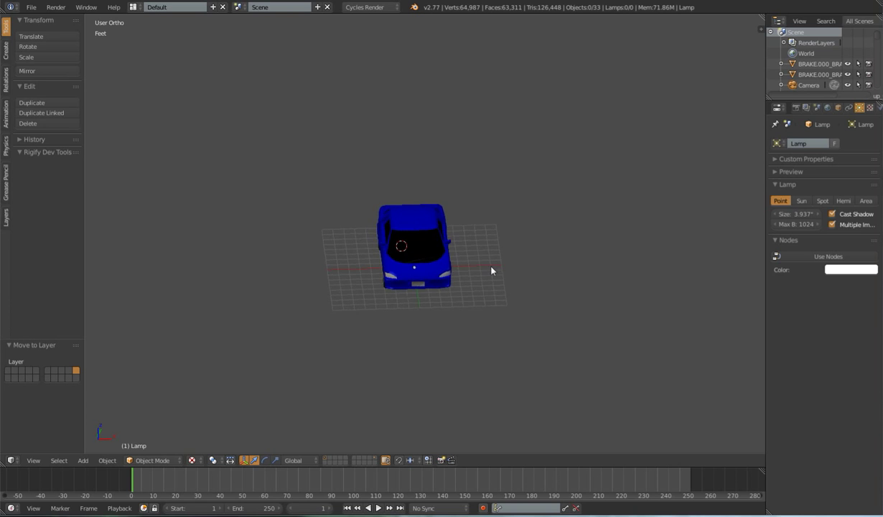
scroll(489, 271, up, 3)
mouse_move(510, 286)
middle_down()
mouse_move(527, 278)
mouse_move(499, 296)
mouse_move(556, 251)
mouse_move(546, 219)
mouse_move(570, 238)
mouse_move(548, 267)
mouse_move(527, 268)
mouse_move(552, 273)
middle_up()
scroll(526, 268, up, 3)
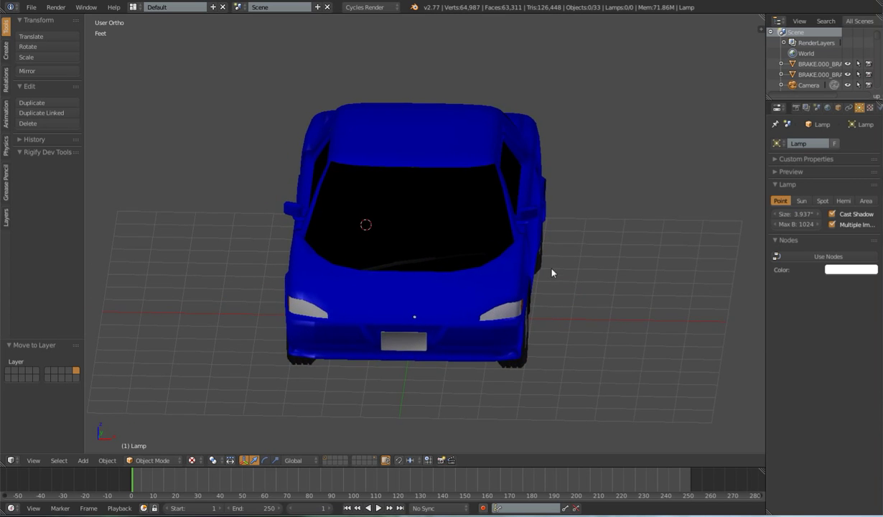
scroll(550, 296, down, 2)
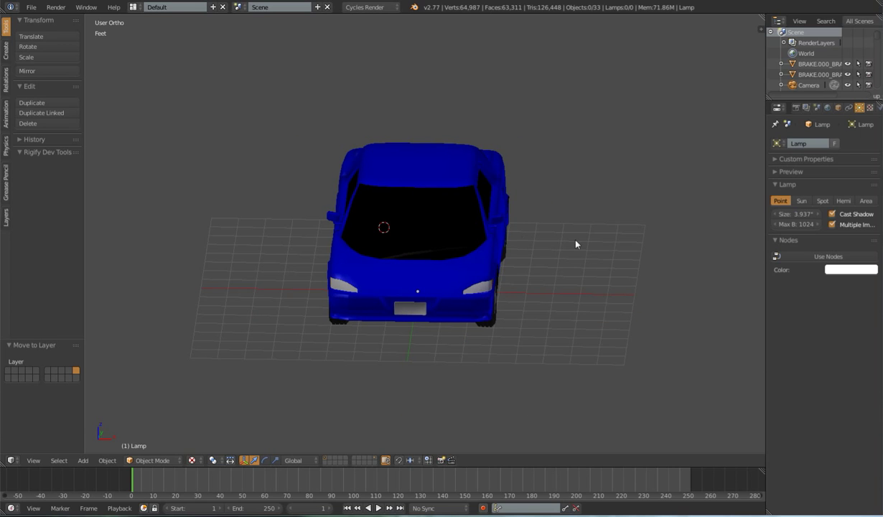
Select all objects, then move the car body to another layer.
key(KP_4)
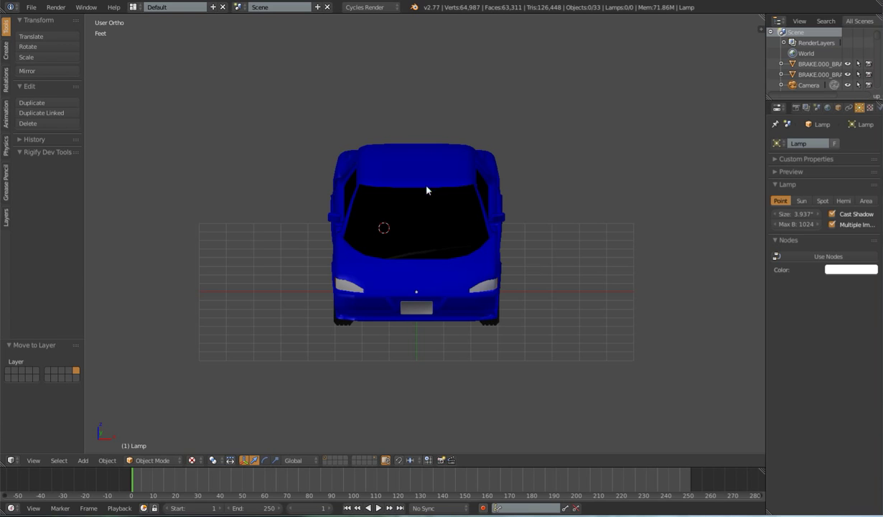
key(a)
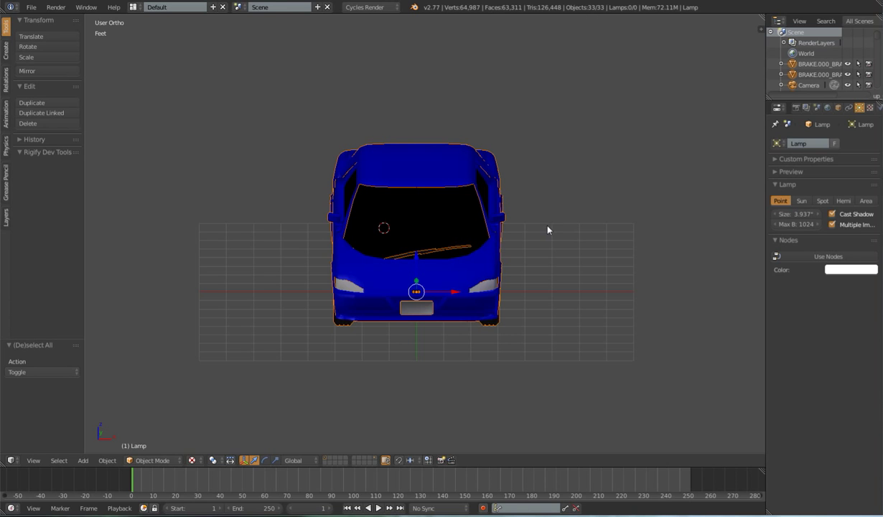
key(KP_2)
key(KP_2)
scroll(556, 241, up, 2)
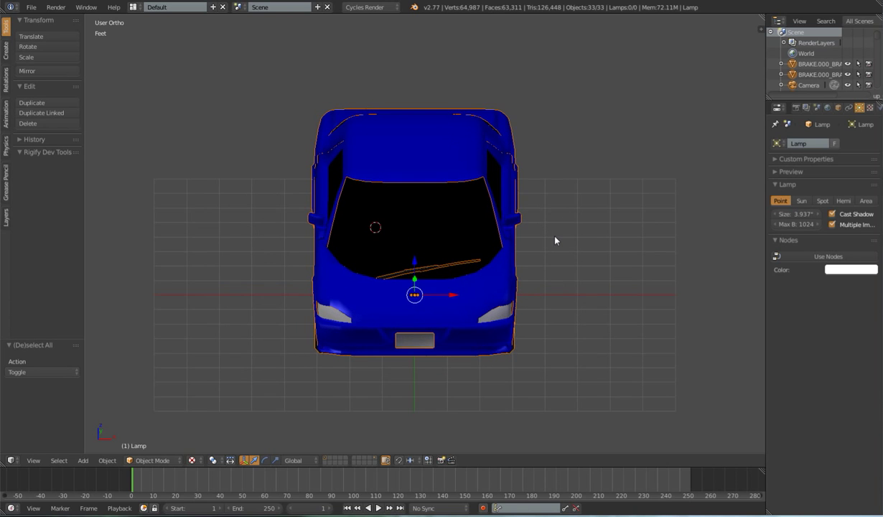
scroll(555, 240, down, 1)
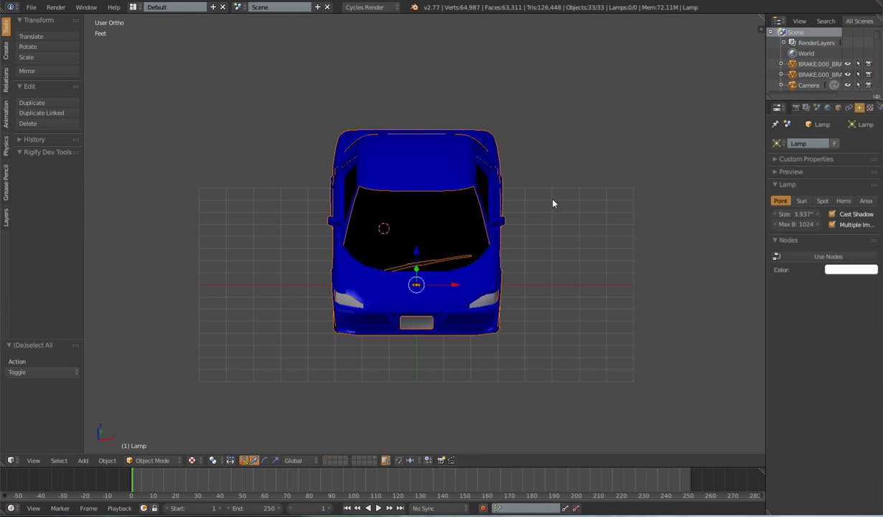
right_click(431, 161)
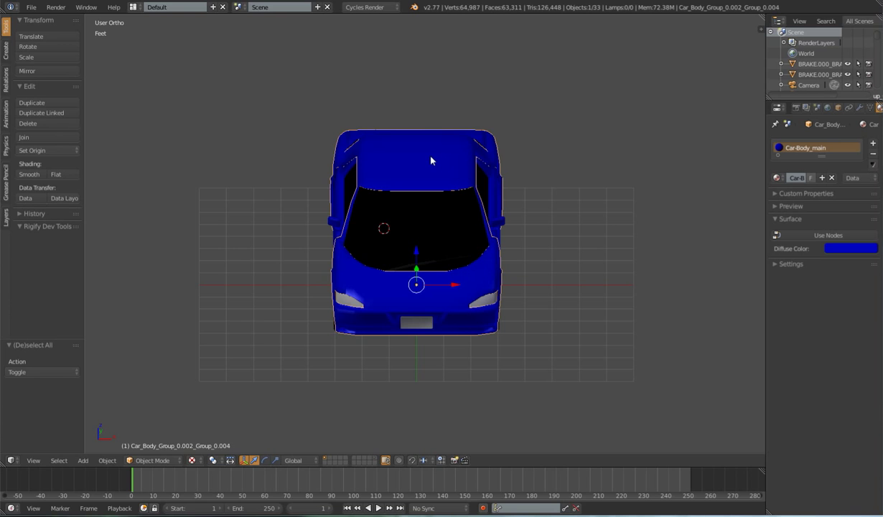
key(m)
click(523, 177)
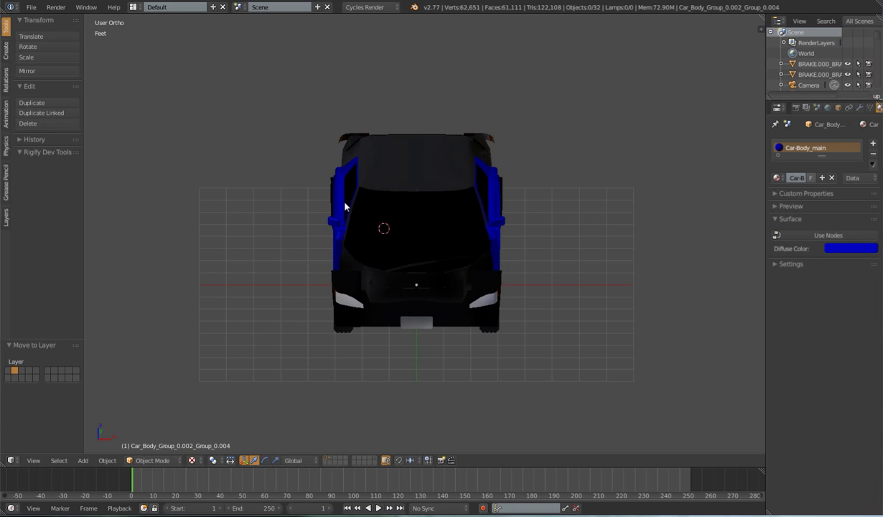
Move the doors to layer 3 and the interior body to layer 4.
right_click(332, 197)
key(m)
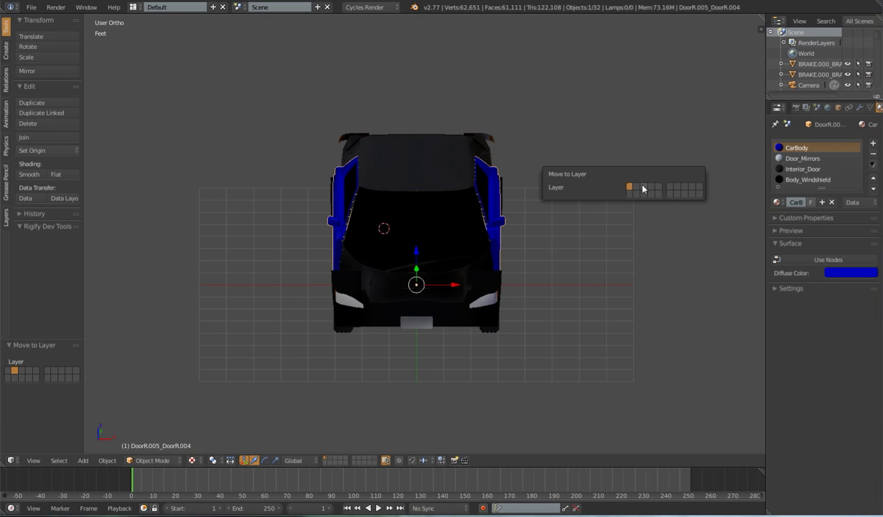
key(3)
right_click(412, 160)
key(m)
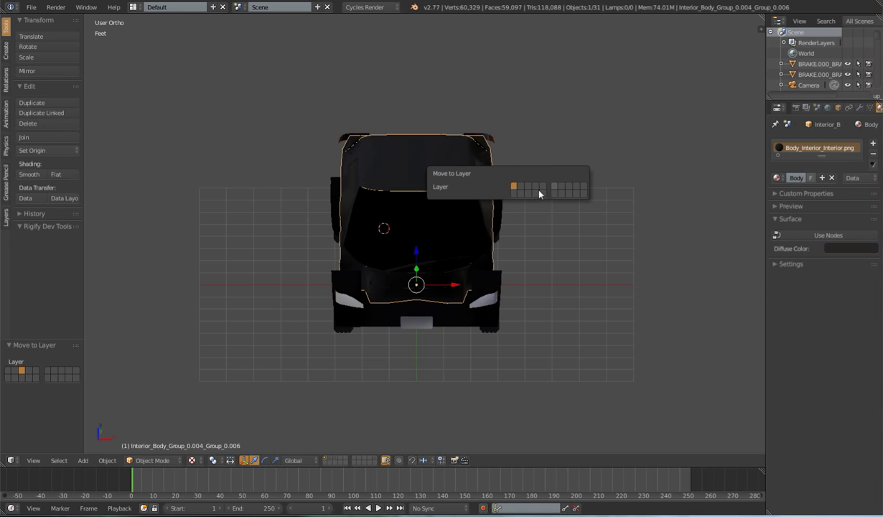
click(535, 186)
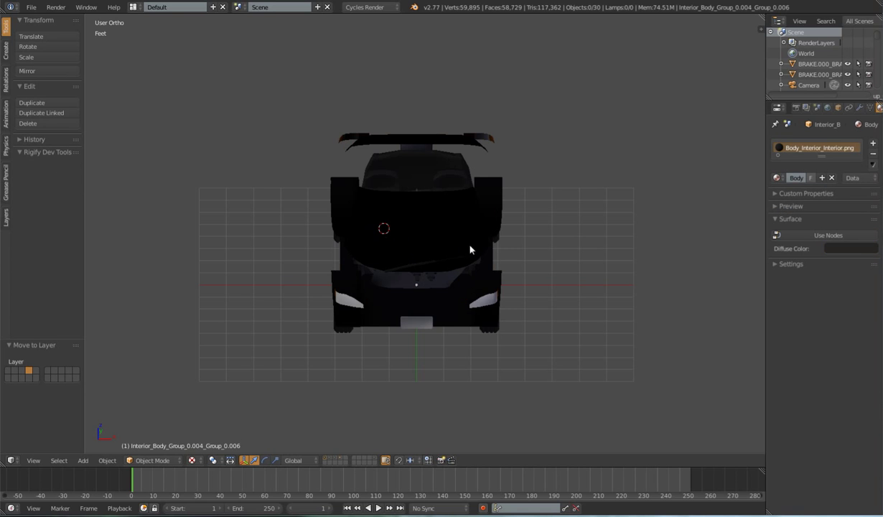
Move the windshield to layer 4 and start moving the underside light group.
right_click(446, 235)
key(m)
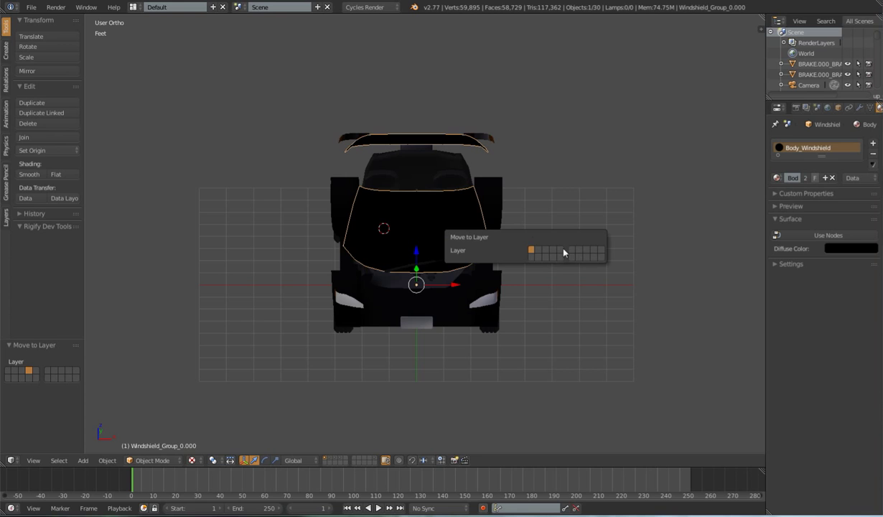
click(551, 250)
right_click(498, 202)
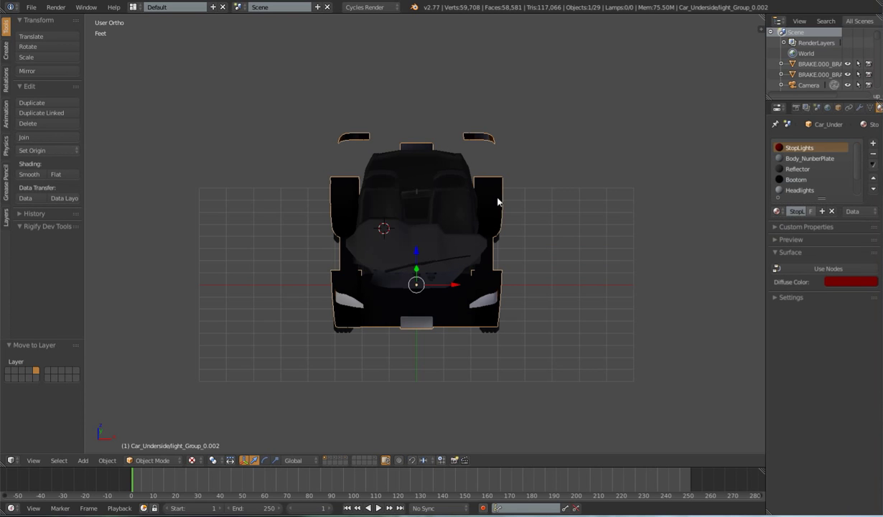
key(m)
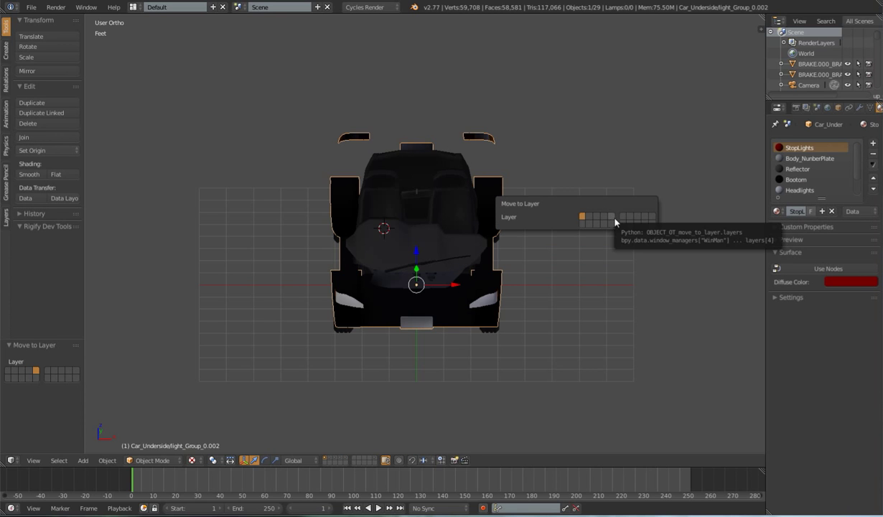
Send the light group to layer 6 and the dashboard to layer 7.
click(623, 216)
right_click(443, 254)
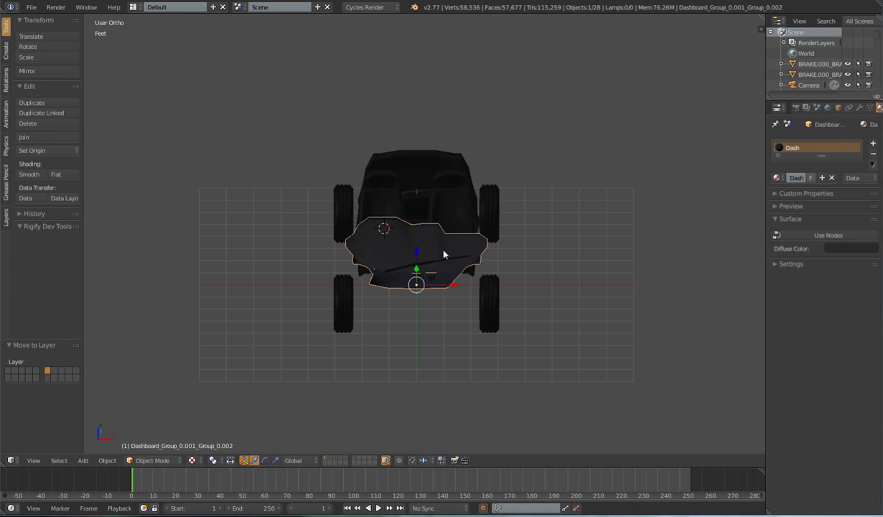
key(m)
click(574, 270)
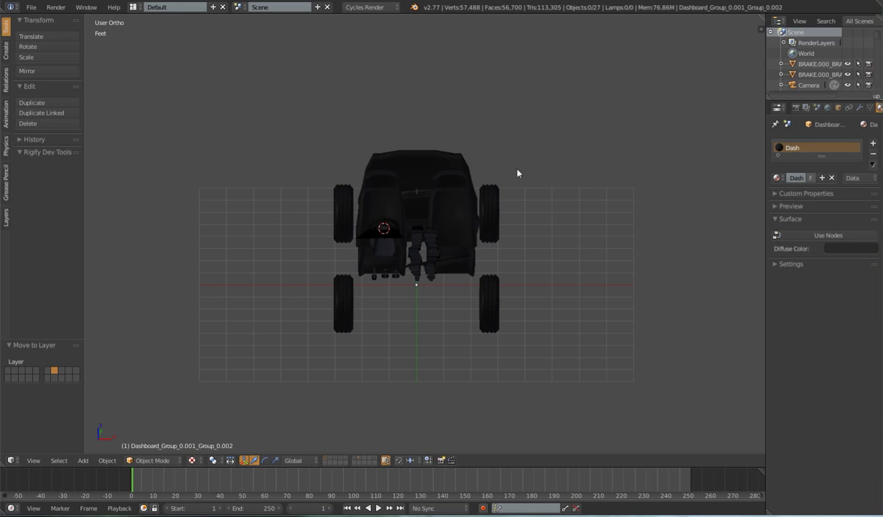
middle_drag(509, 255, 506, 250)
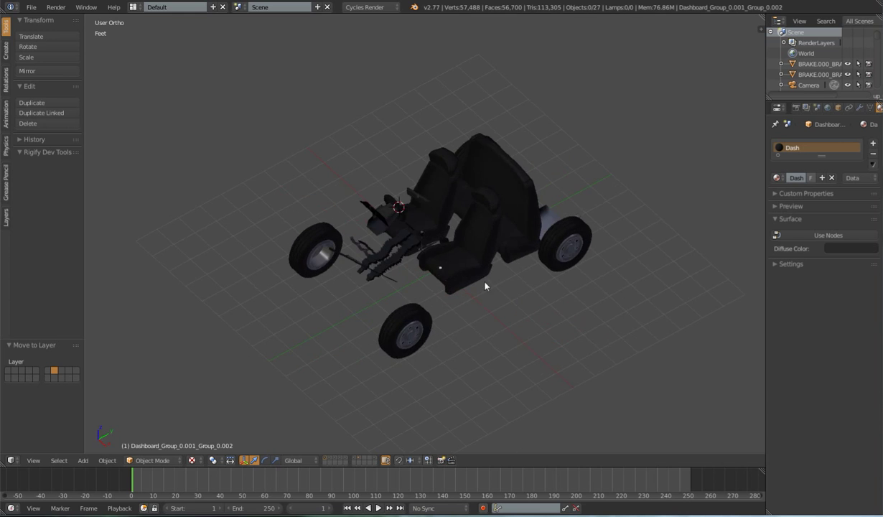
mouse_move(484, 286)
middle_down()
mouse_move(473, 257)
mouse_move(528, 257)
mouse_move(479, 280)
mouse_move(474, 292)
mouse_move(493, 292)
mouse_move(471, 301)
middle_up()
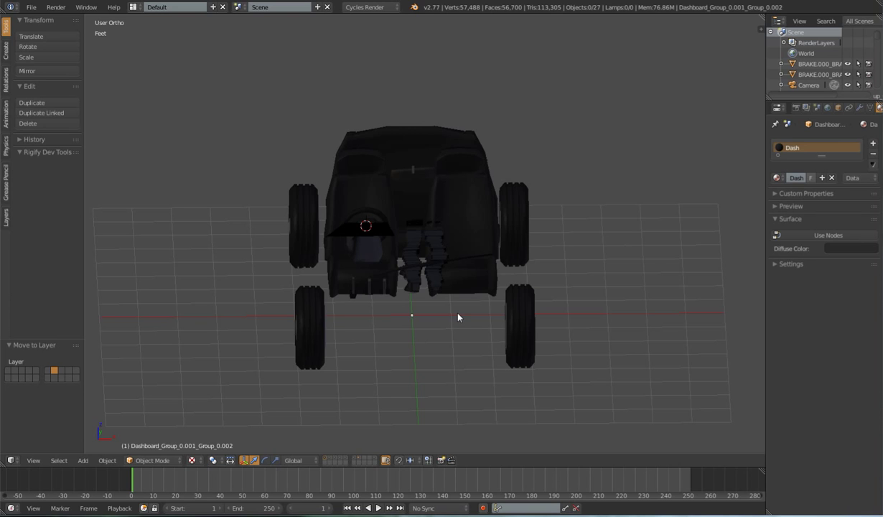
Re-enable the hidden layers so body, windshield, headlights and plate show again.
shift+click(337, 462)
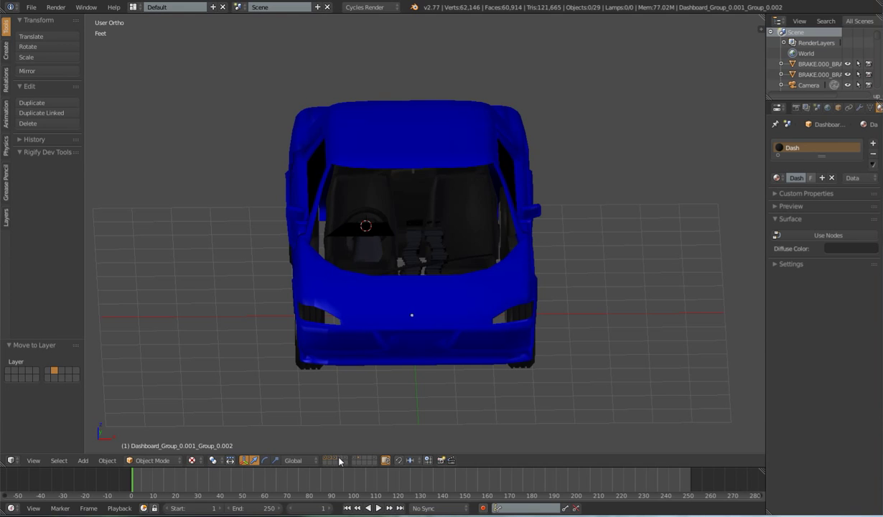
shift+click(347, 462)
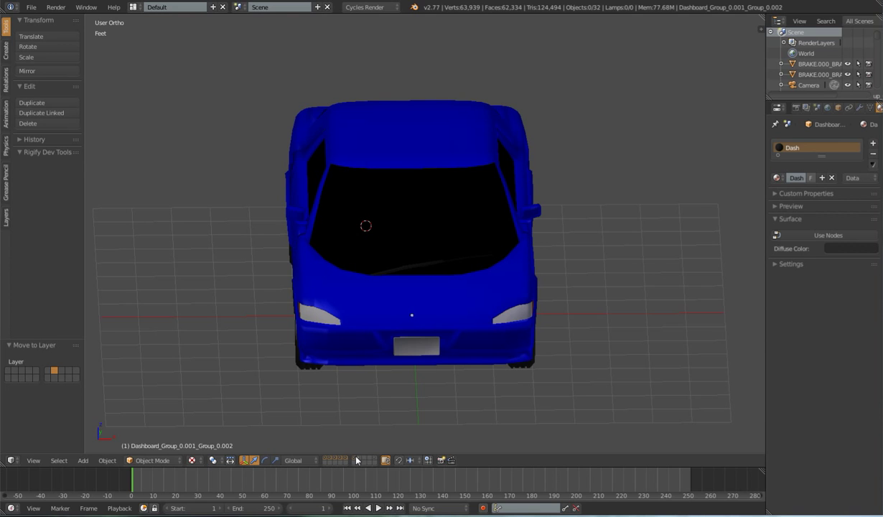
shift+click(361, 460)
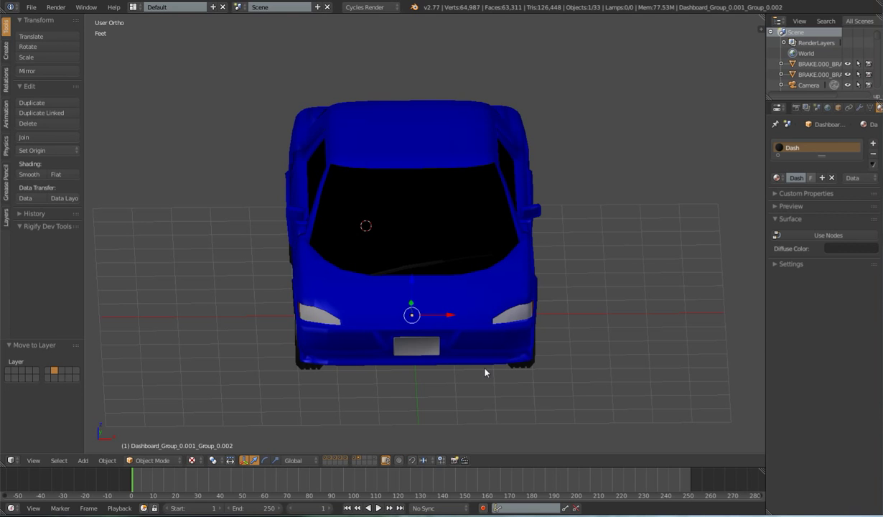
mouse_move(480, 374)
middle_down()
mouse_move(482, 343)
mouse_move(471, 351)
mouse_move(484, 349)
middle_up()
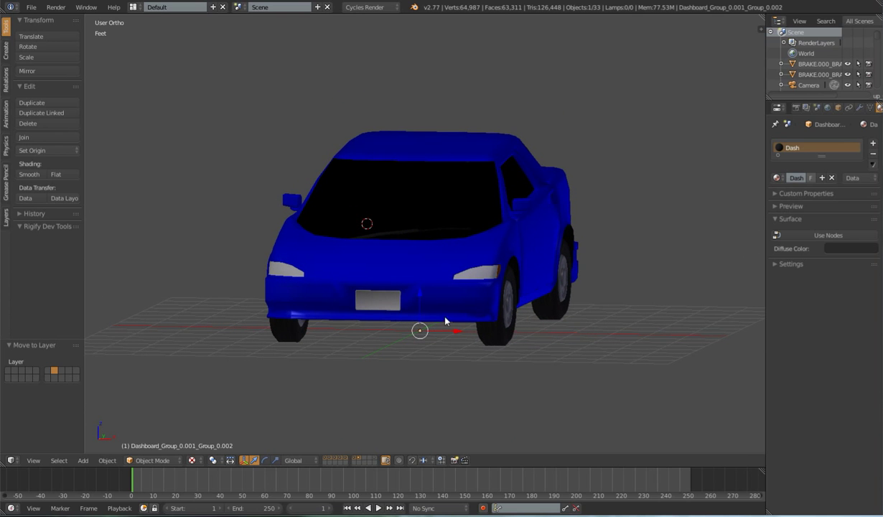
scroll(445, 321, down, 1)
Select all objects and move the whole car downward.
key(a)
key(a)
key(g)
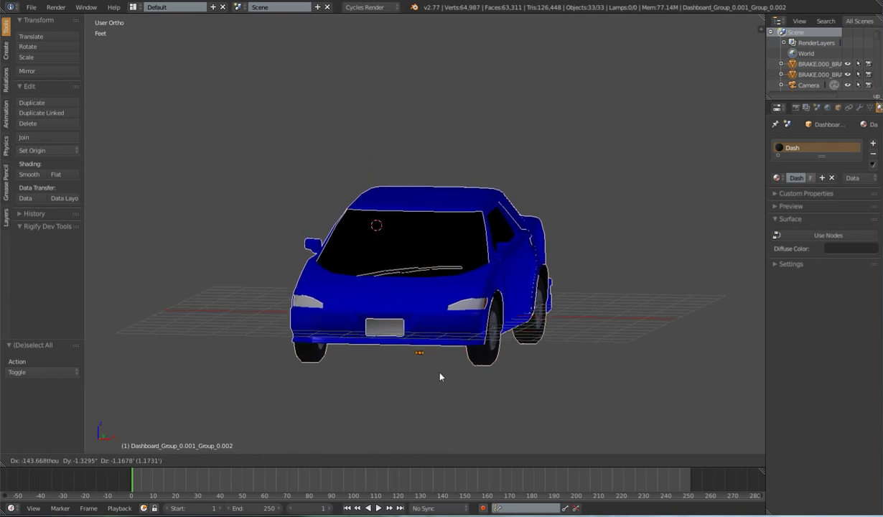
click(418, 383)
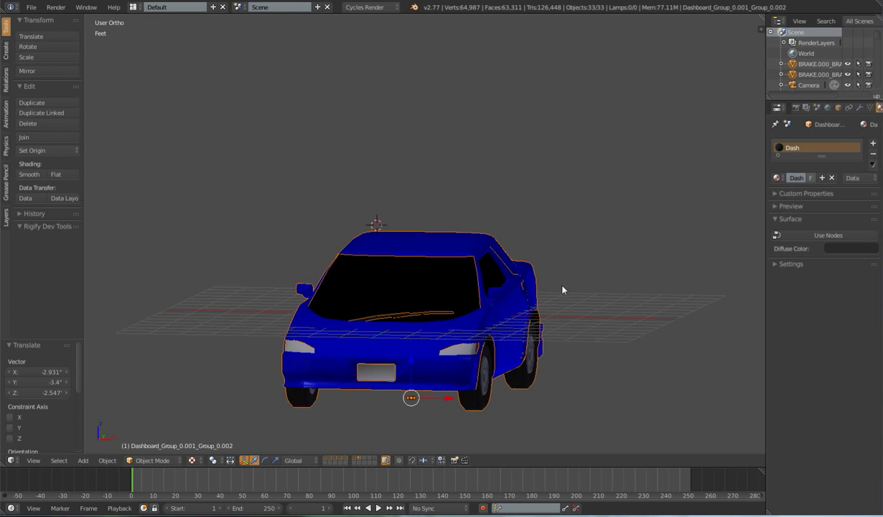
mouse_move(562, 290)
middle_down()
mouse_move(478, 278)
mouse_move(552, 296)
mouse_move(460, 275)
mouse_move(503, 292)
mouse_move(531, 288)
mouse_move(474, 306)
mouse_move(471, 290)
mouse_move(460, 293)
mouse_move(474, 309)
mouse_move(497, 305)
mouse_move(454, 299)
mouse_move(503, 299)
mouse_move(466, 304)
middle_up()
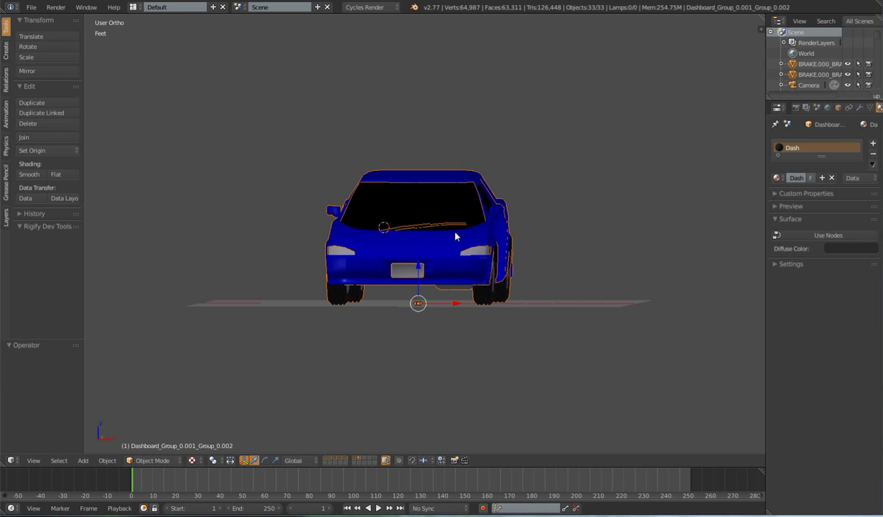
mouse_move(427, 260)
middle_down()
mouse_move(449, 287)
mouse_move(439, 326)
mouse_move(420, 290)
mouse_move(429, 289)
mouse_move(438, 316)
middle_up()
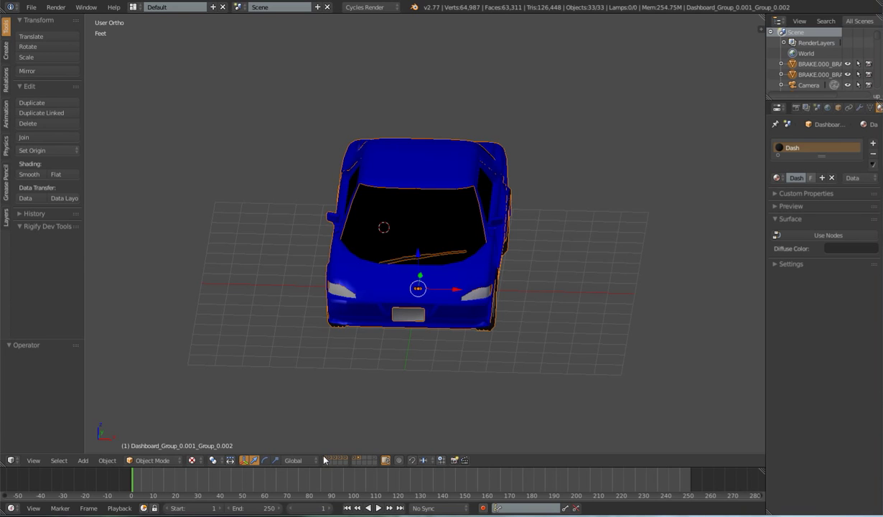
Hide the body layers, snap the 3D cursor to center, and deselect everything.
key(1)
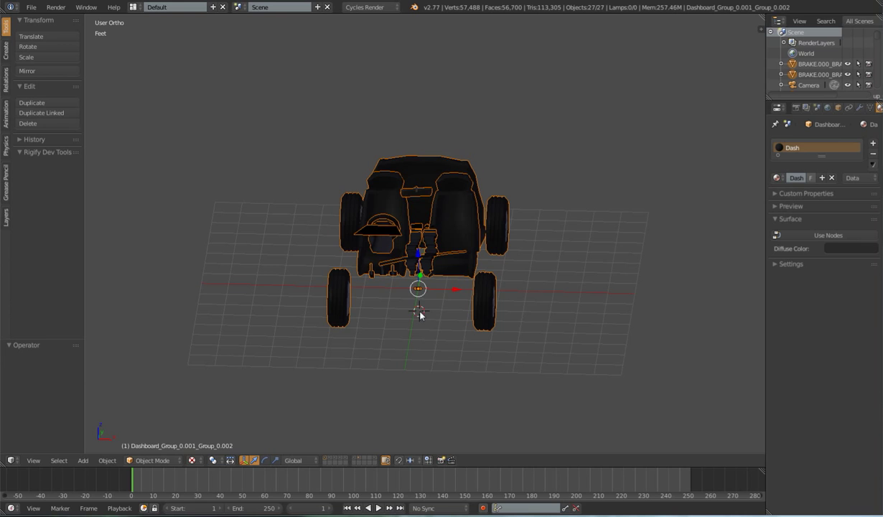
key(shift+s)
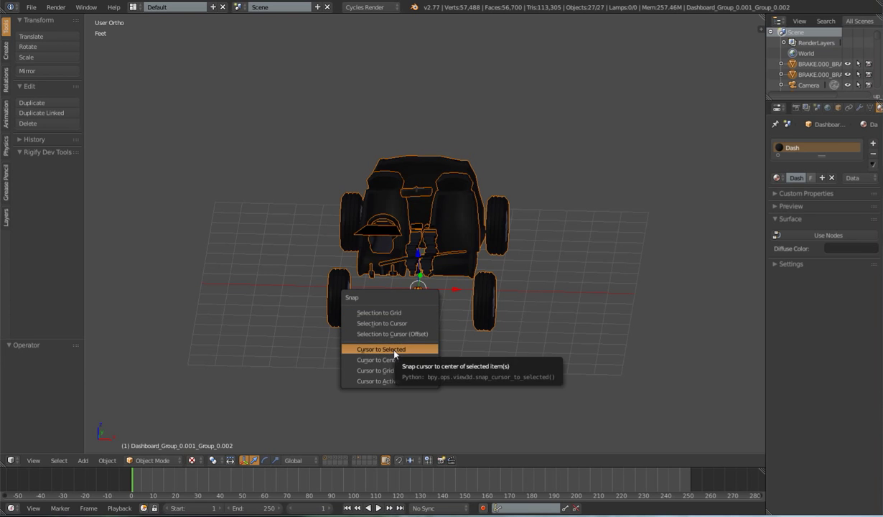
click(398, 360)
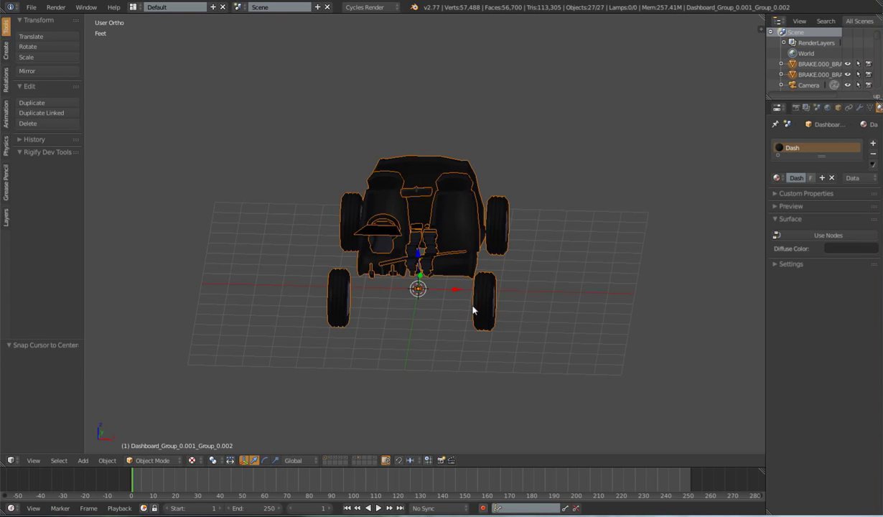
mouse_move(474, 310)
middle_down()
mouse_move(536, 273)
mouse_move(533, 304)
middle_up()
key(a)
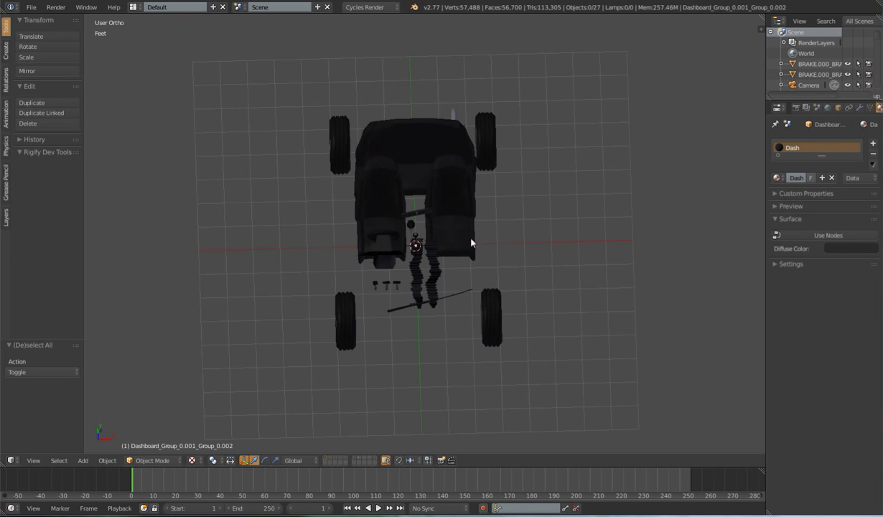
Show the body, windshield and plate/headlight layers, select all, and set pivot to 3D Cursor.
shift+click(331, 460)
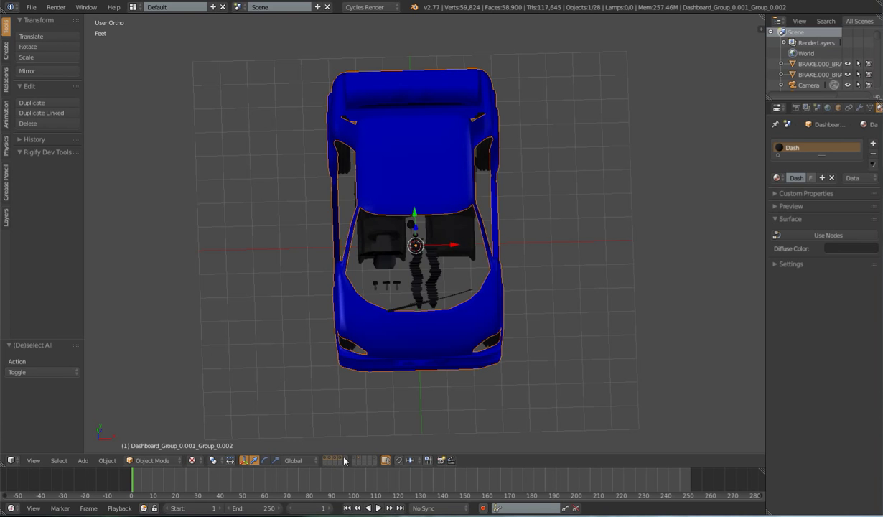
shift+click(347, 461)
shift+click(357, 460)
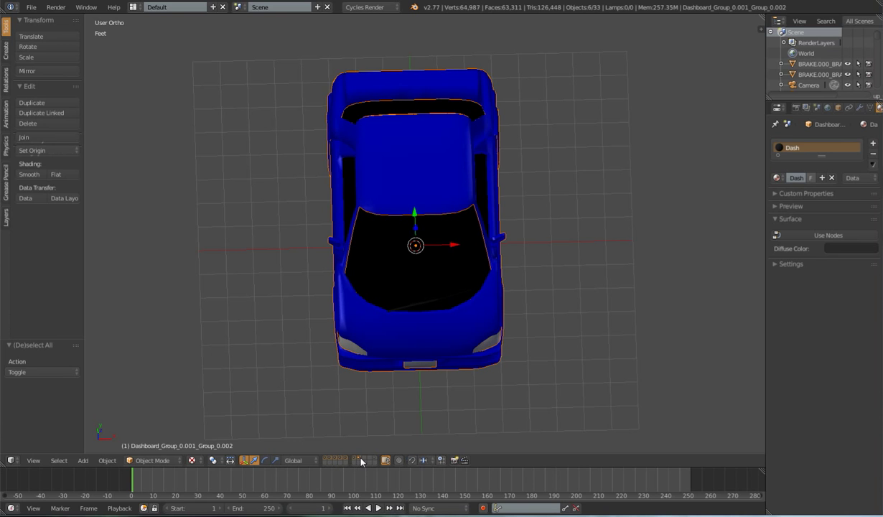
middle_drag(542, 330, 542, 241)
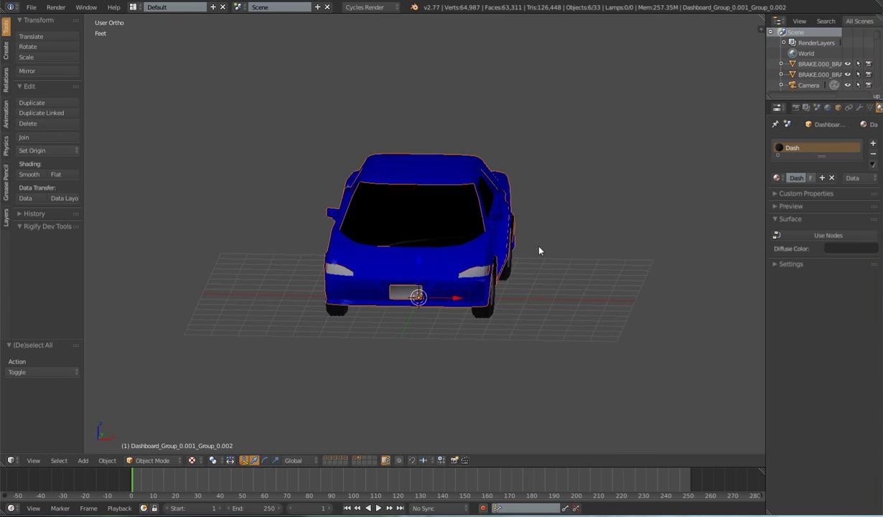
key(a)
key(a)
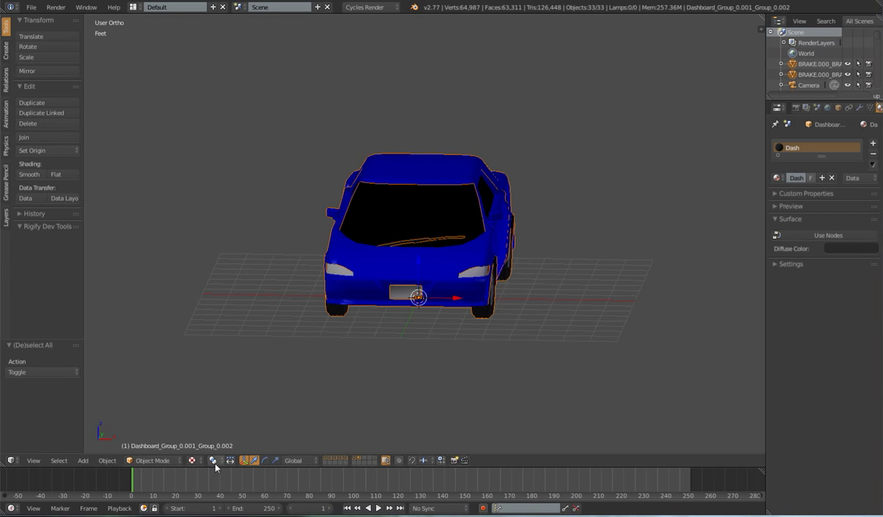
click(214, 460)
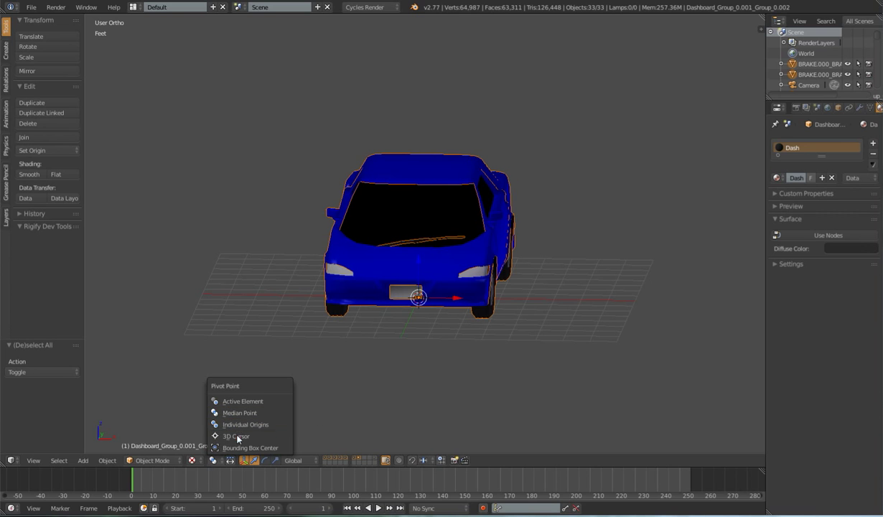
click(238, 437)
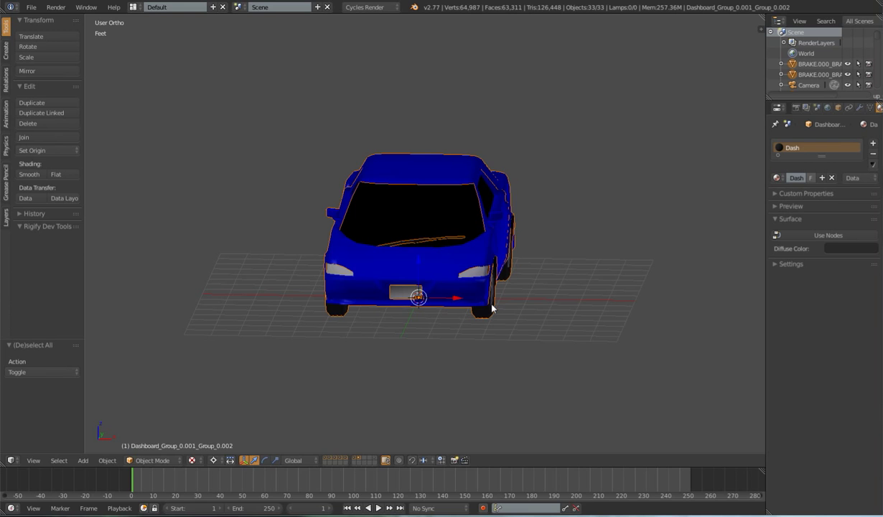
text(rz)
text(-90)
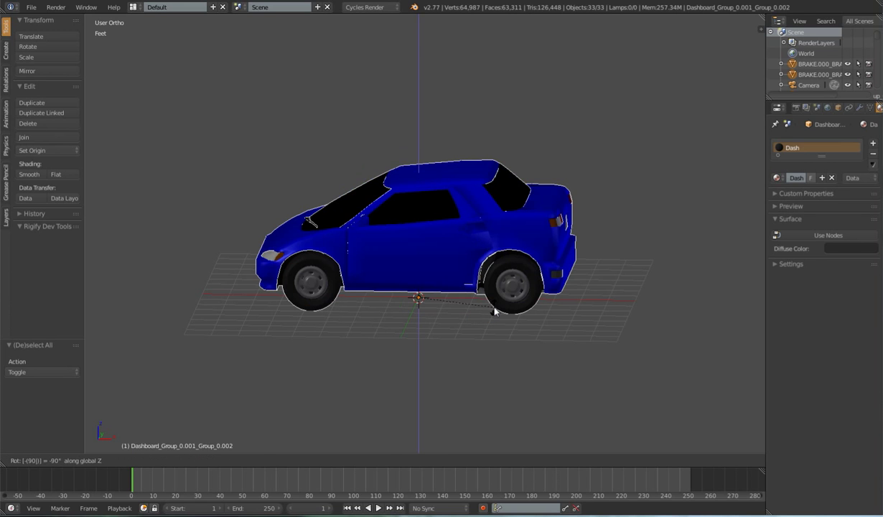
Rotate the car -90° about Z, view it from the front, then undo the rotation.
key(Return)
key(KP_1)
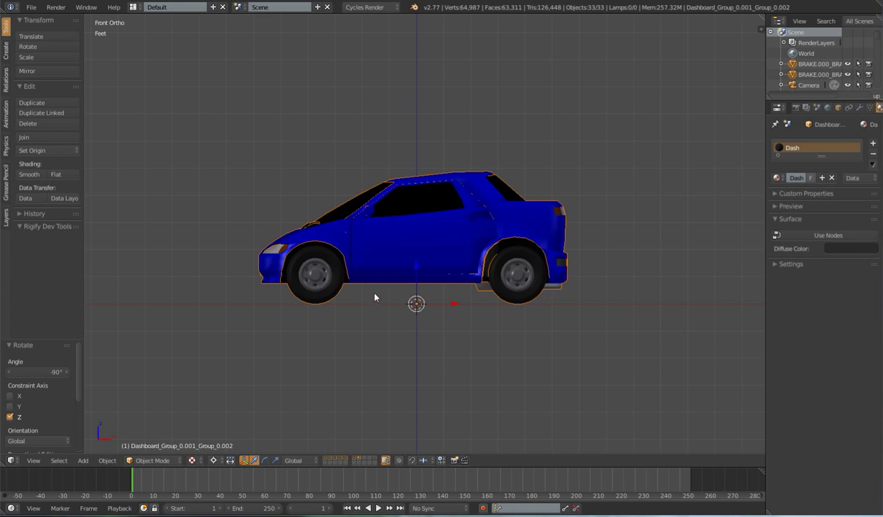
mouse_move(458, 299)
middle_down()
mouse_move(461, 334)
mouse_move(456, 296)
middle_up()
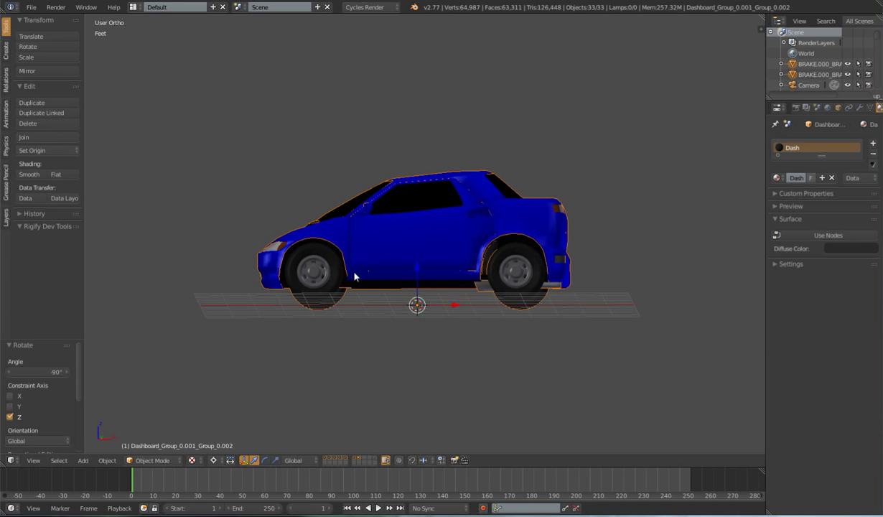
middle_drag(479, 299, 475, 315)
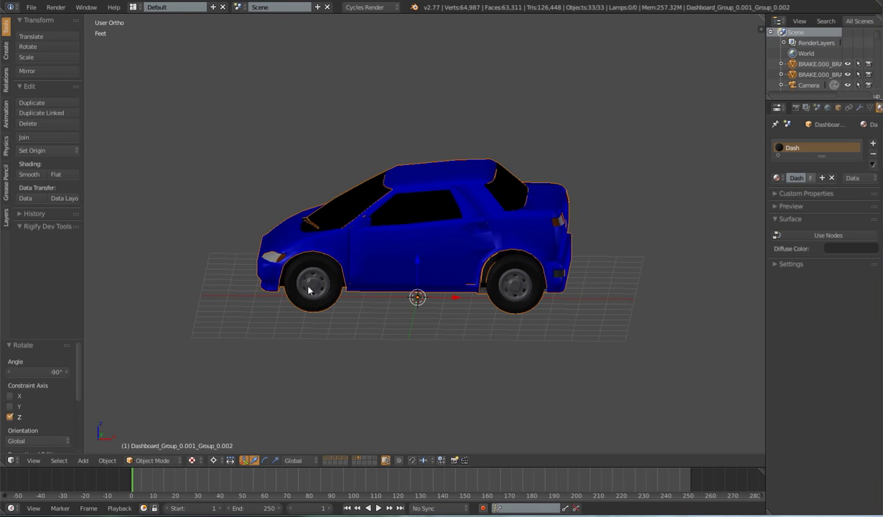
mouse_move(382, 315)
middle_down()
mouse_move(484, 345)
mouse_move(422, 332)
middle_up()
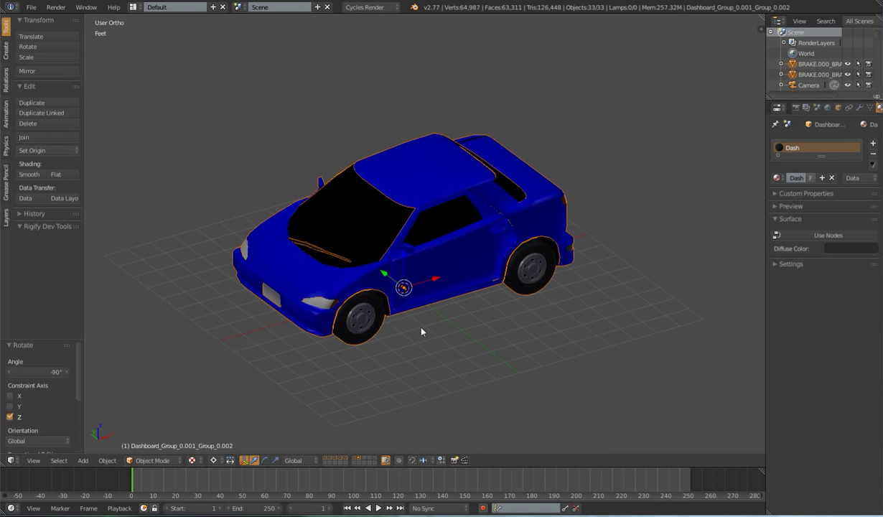
key(ctrl+z)
middle_drag(503, 288, 514, 277)
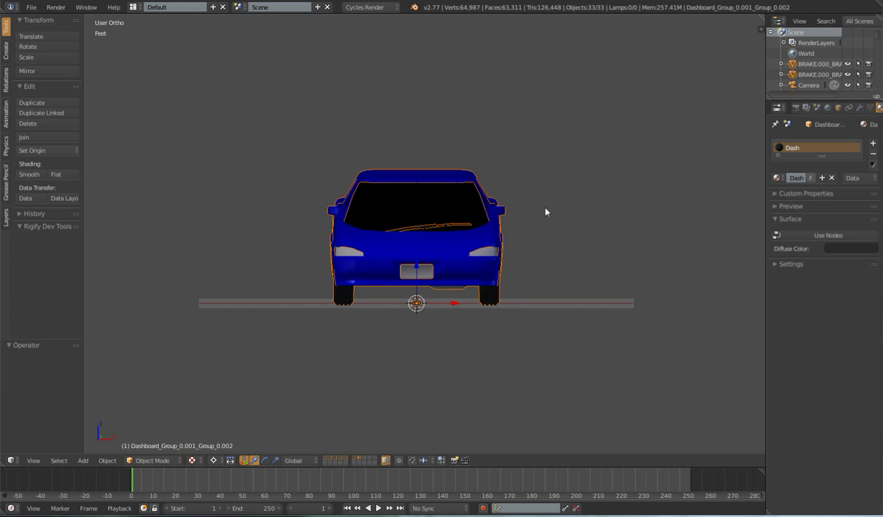
Select the car body, isolate its layer, and show its transform values in the N panel.
mouse_move(546, 211)
middle_down()
mouse_move(531, 213)
mouse_move(553, 213)
mouse_move(548, 237)
middle_up()
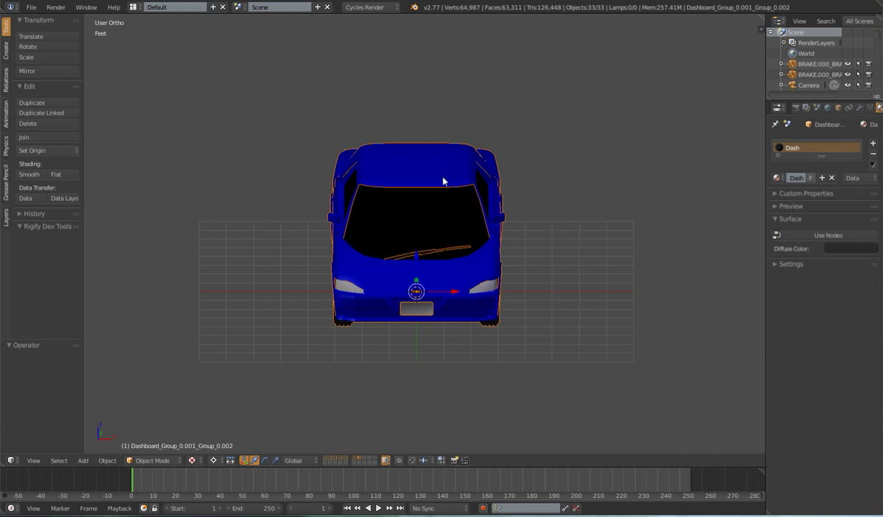
key(n)
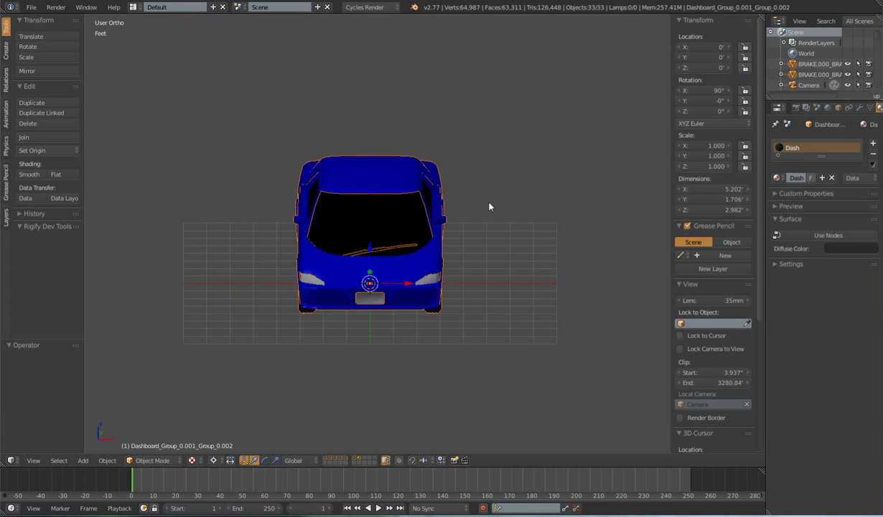
shift+middle_drag(489, 207, 502, 273)
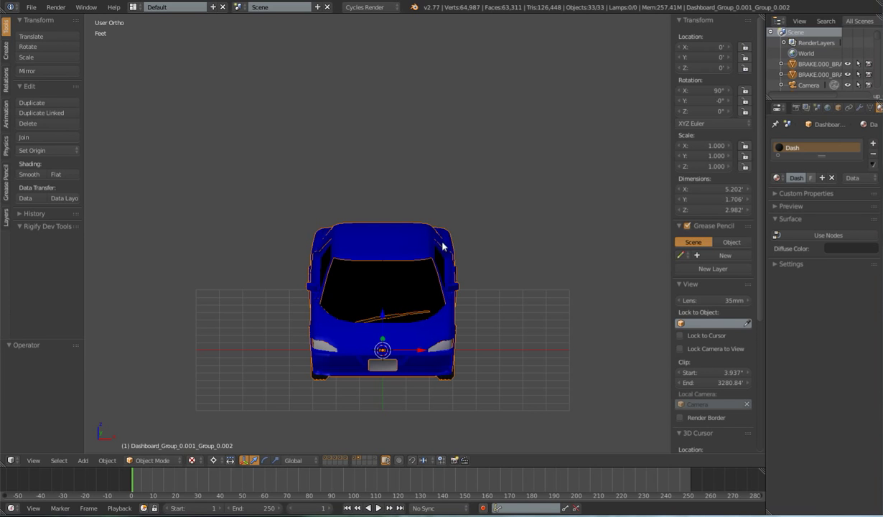
right_click(403, 239)
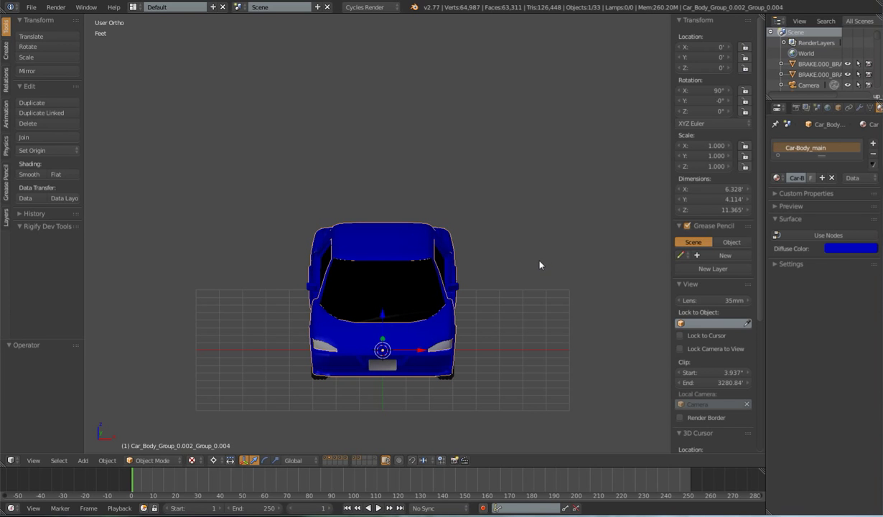
mouse_move(544, 262)
middle_down()
mouse_move(555, 263)
mouse_move(537, 240)
middle_up()
scroll(539, 245, up, 1)
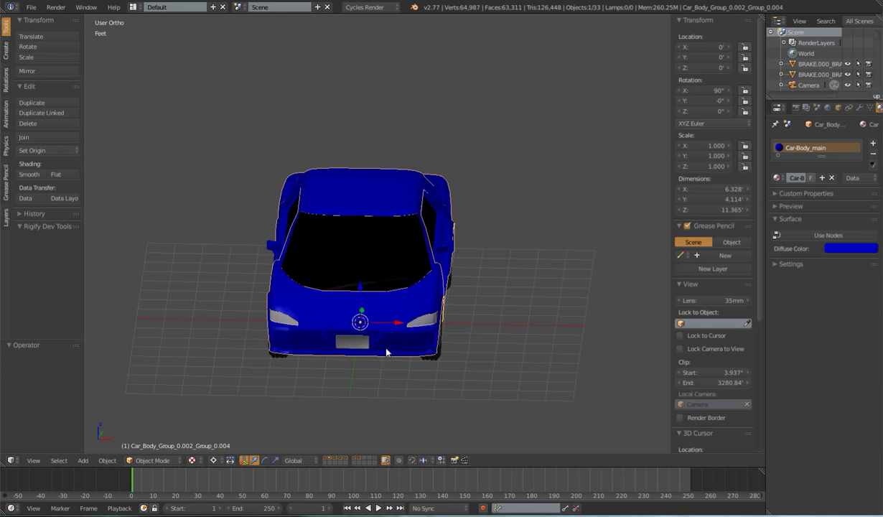
click(331, 460)
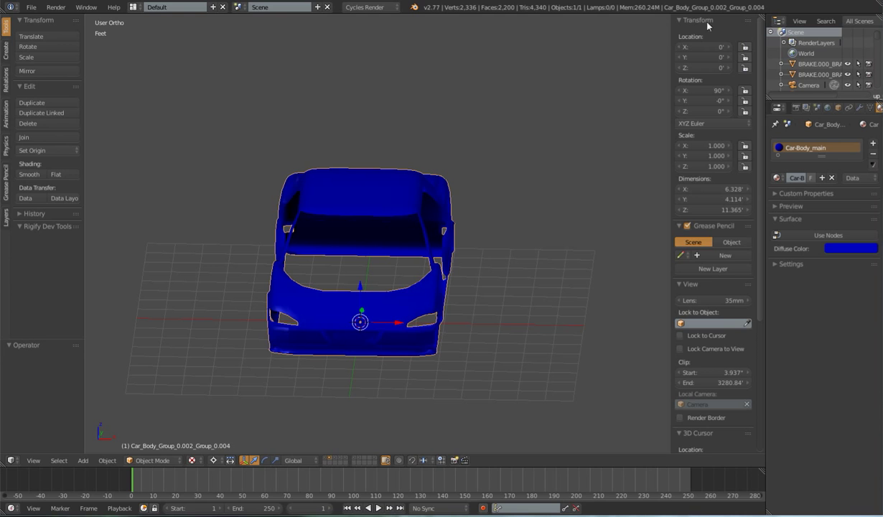
key(n)
key(n)
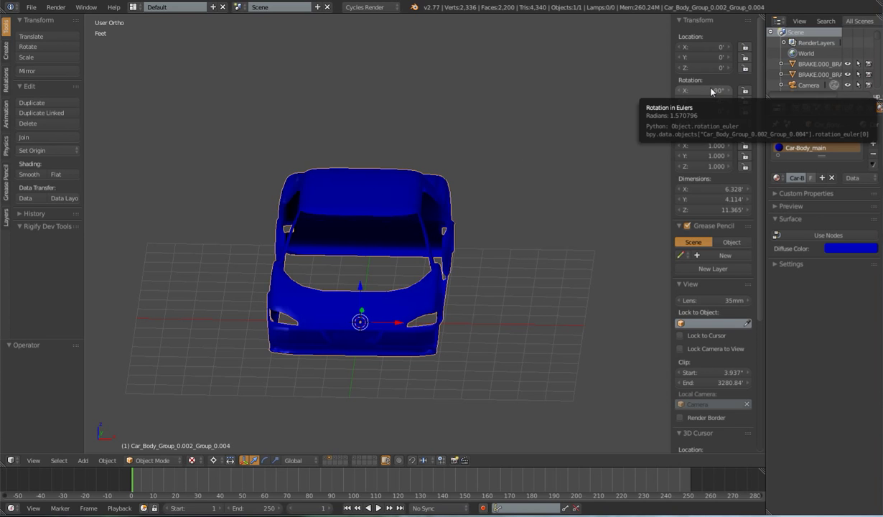
middle_drag(532, 235, 492, 228)
key(alt+r)
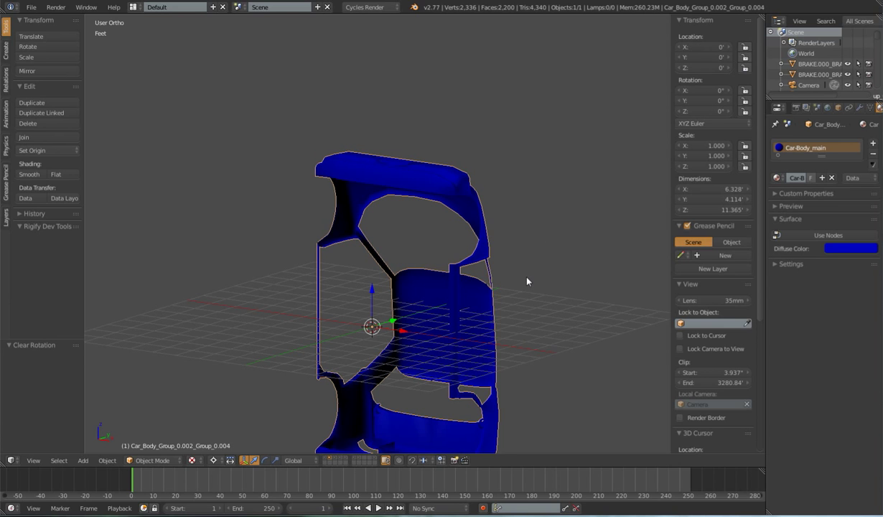
key(r)
key(x)
key(9)
key(0)
key(Return)
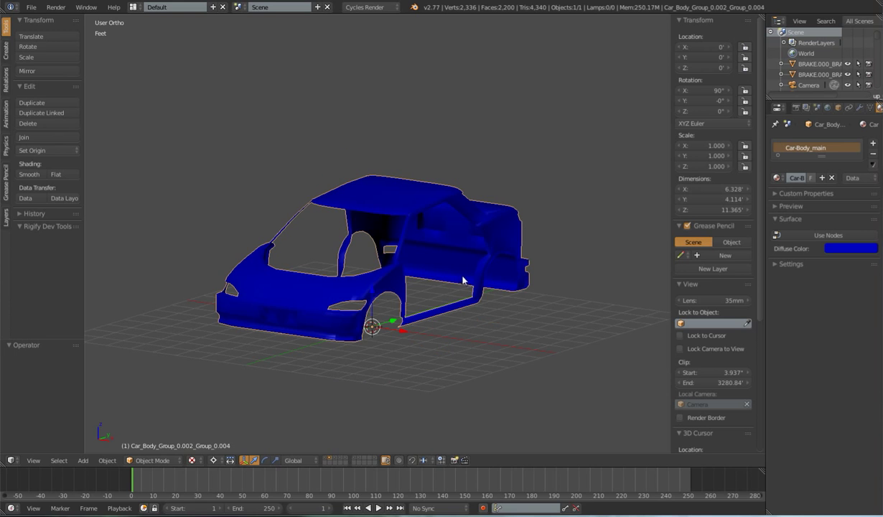
mouse_move(465, 298)
middle_down()
mouse_move(502, 309)
mouse_move(560, 309)
middle_up()
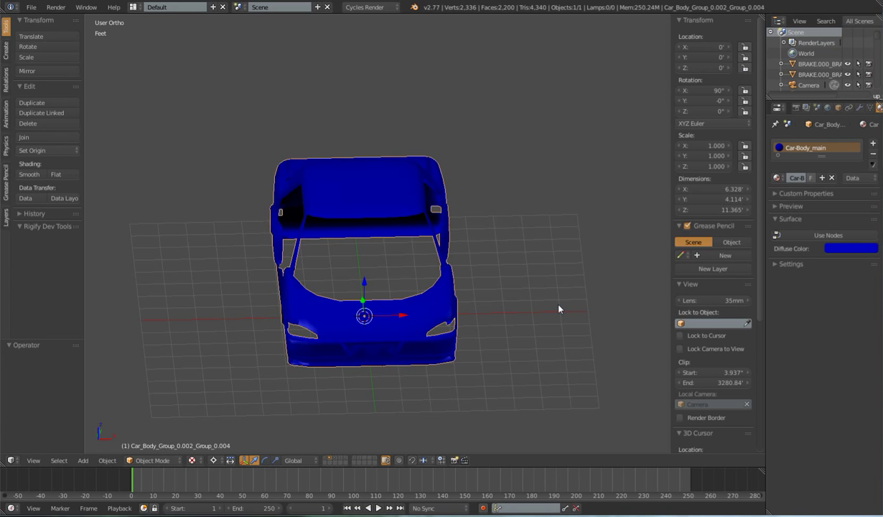
Apply location, rotation and scale to the car body.
key(ctrl+a)
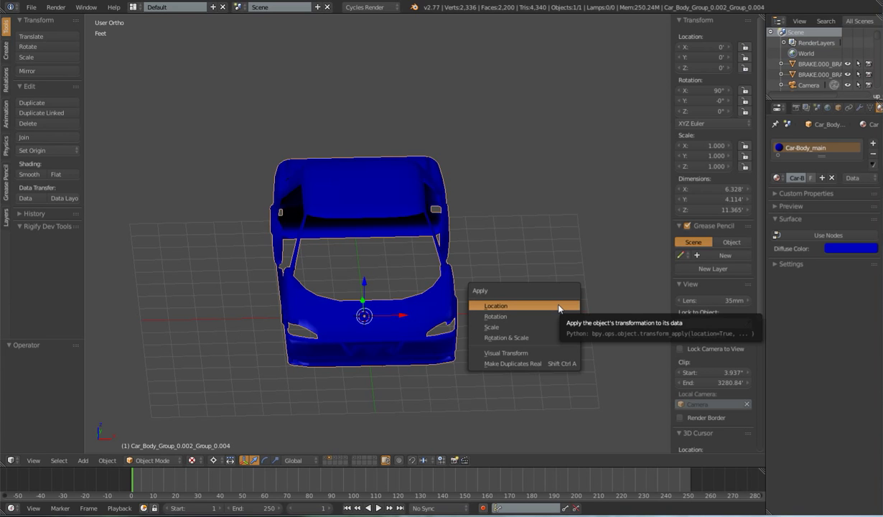
click(559, 309)
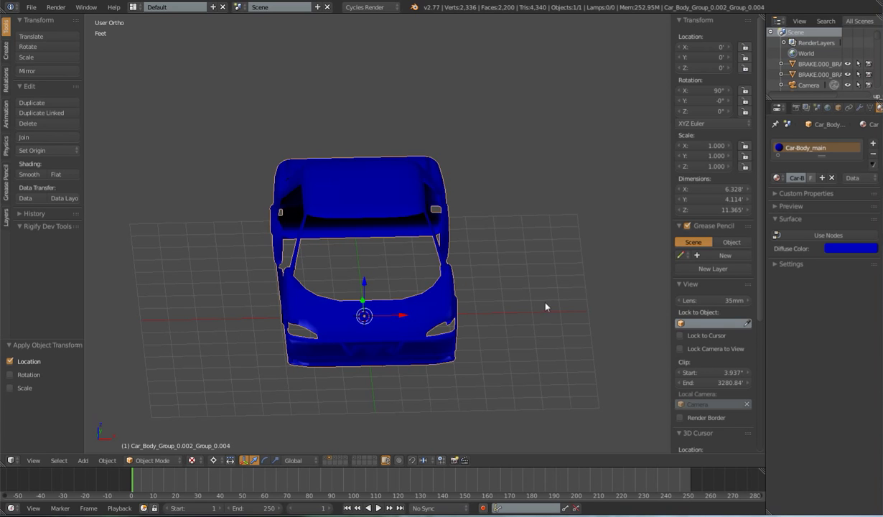
click(10, 374)
click(10, 388)
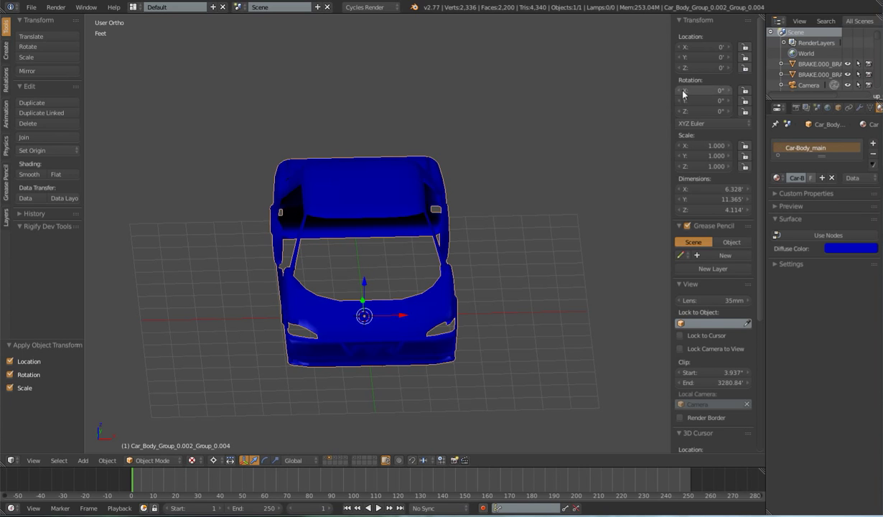
Test moving and scaling the body to 1.58, reset it, and show wheels and interior.
key(alt+r)
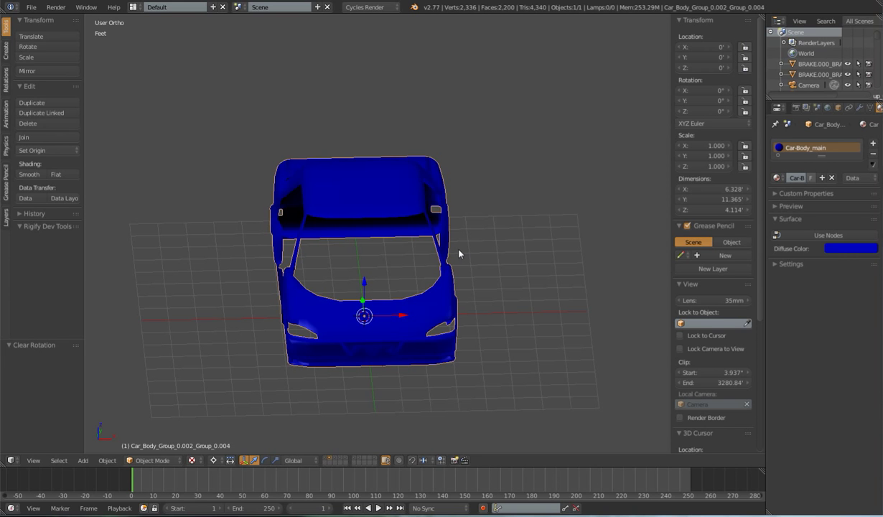
key(g)
click(390, 240)
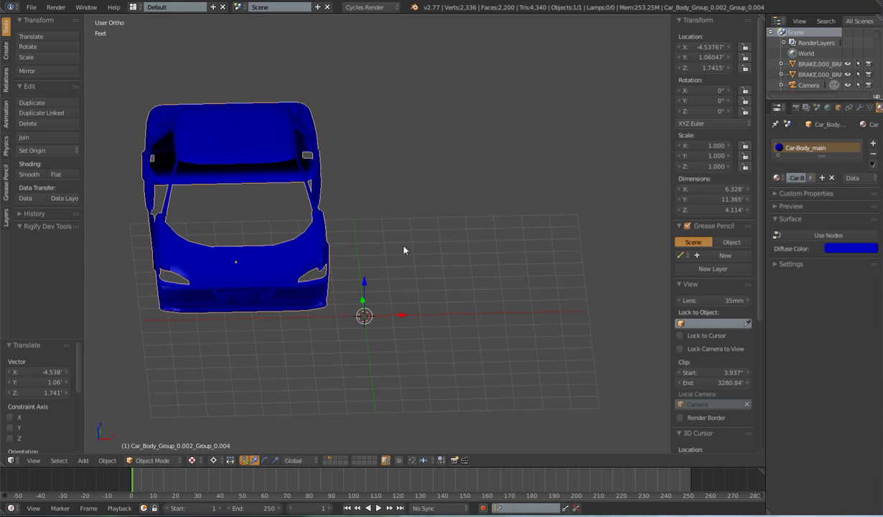
key(x)
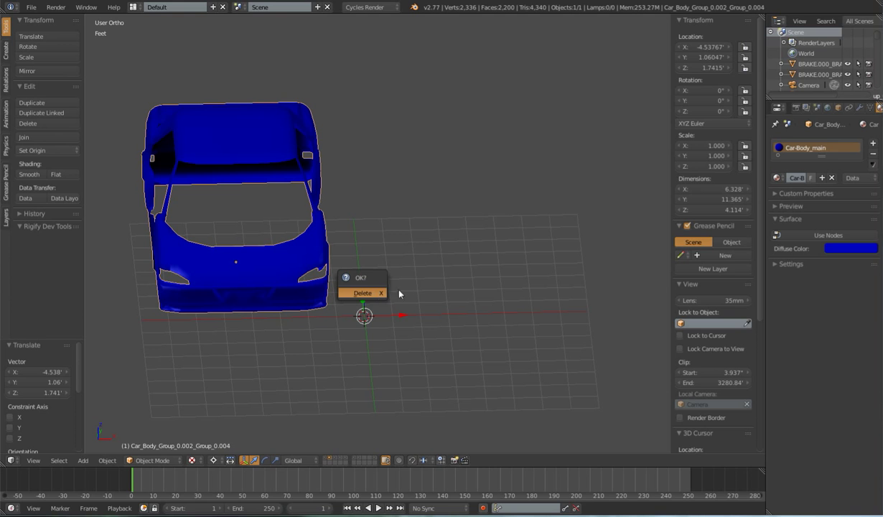
key(s)
click(525, 275)
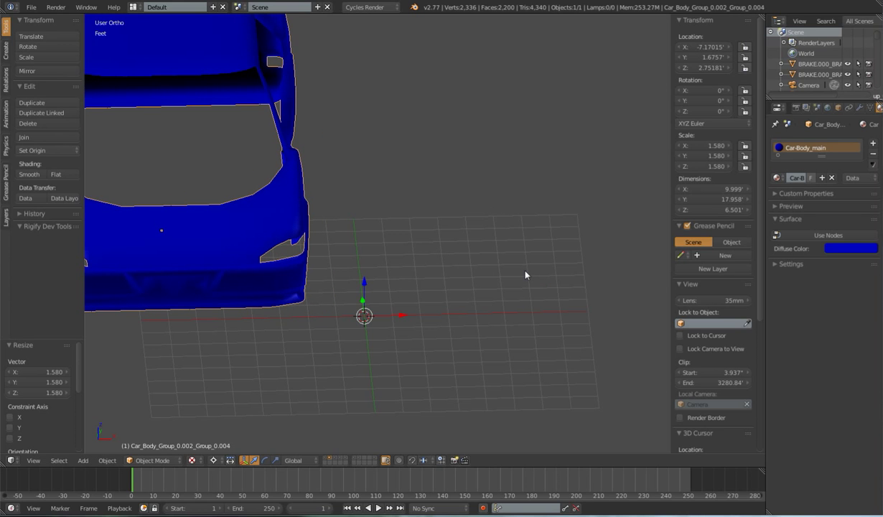
key(alt+g)
key(alt+s)
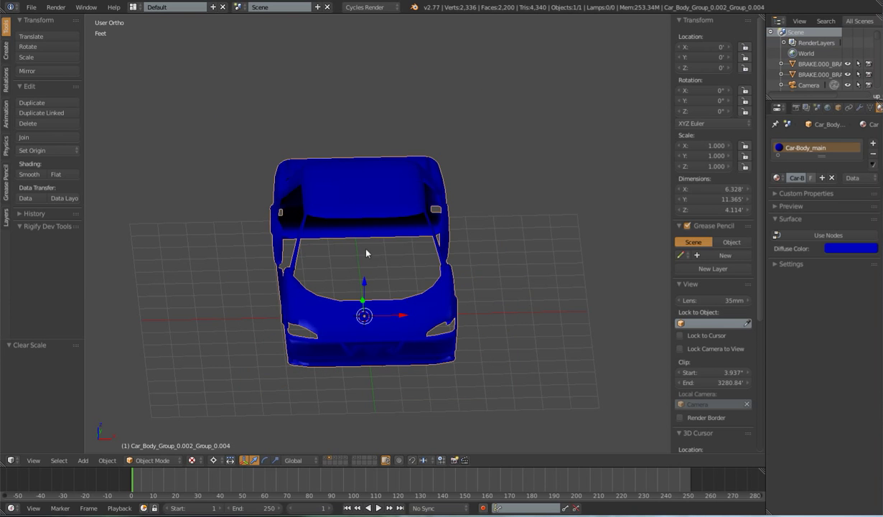
mouse_move(367, 252)
middle_down()
mouse_move(525, 279)
mouse_move(455, 276)
mouse_move(469, 299)
mouse_move(462, 285)
middle_up()
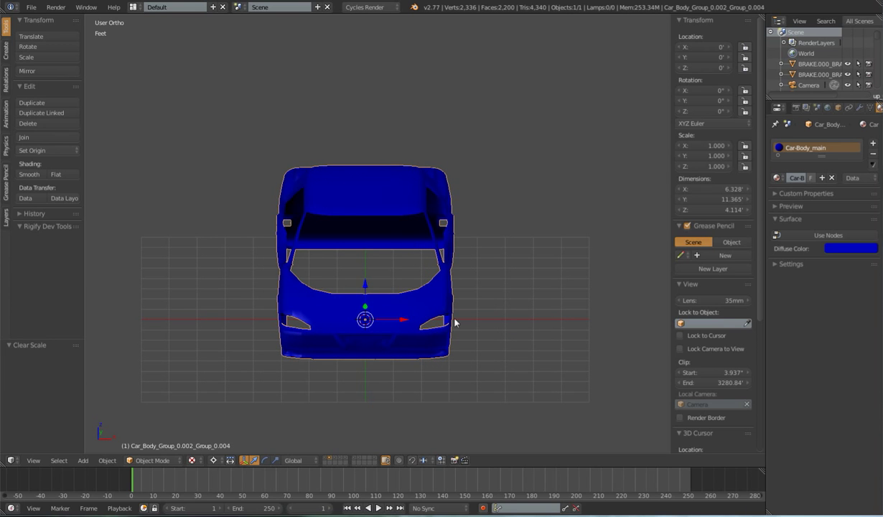
shift+click(334, 461)
Show the remaining car-part layers, including mirrors, windshield and license plate.
shift+click(341, 461)
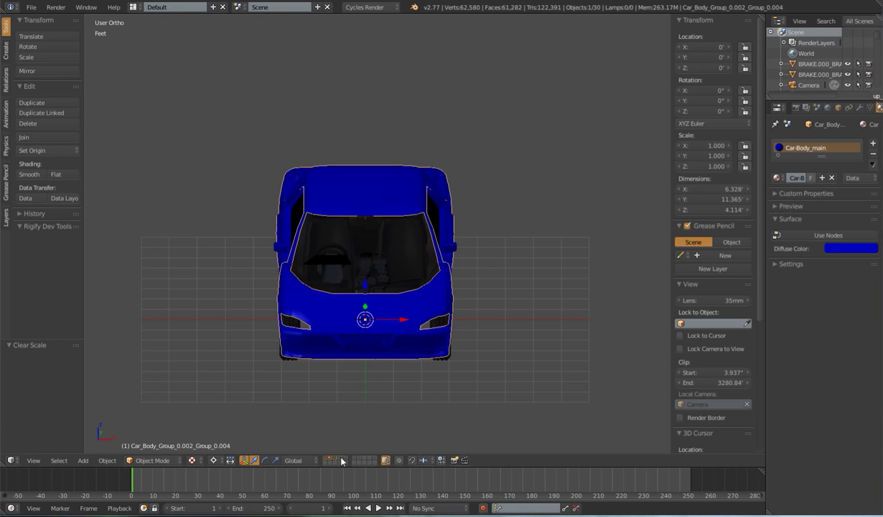
shift+click(356, 461)
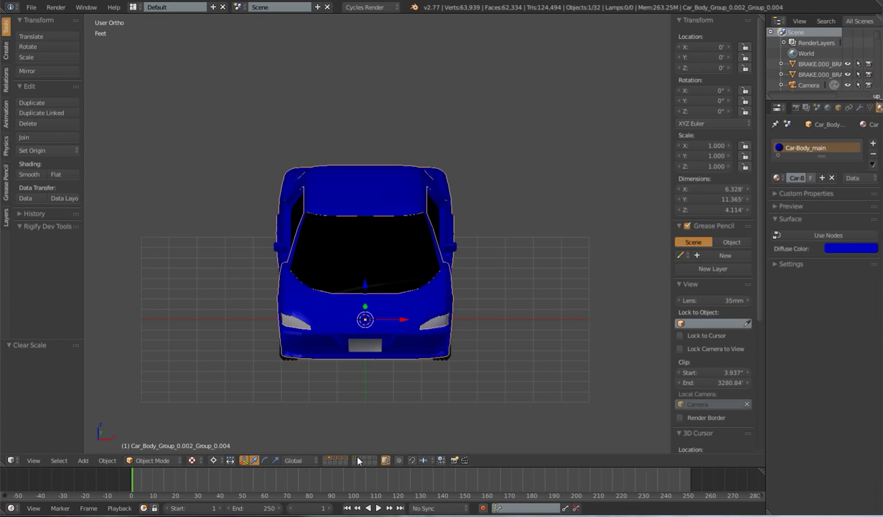
shift+click(359, 461)
Select all 33 objects and apply their location, rotation and scale.
key(a)
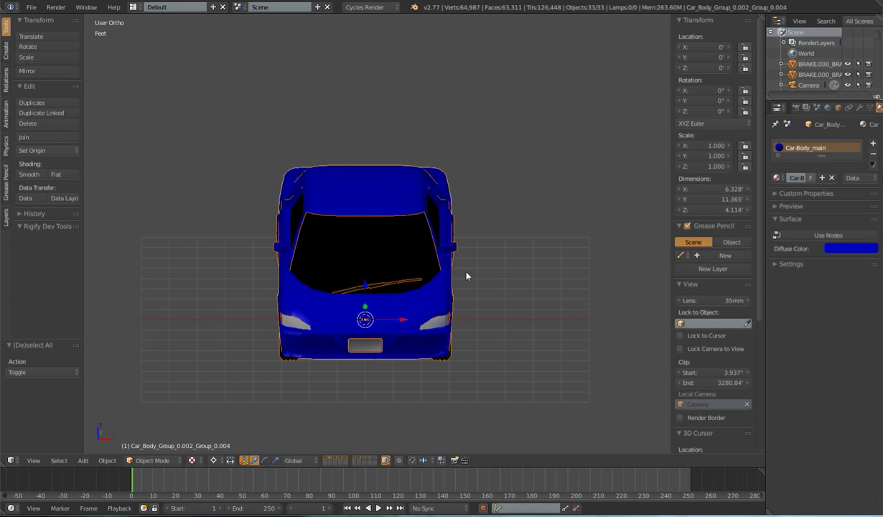
key(ctrl+a)
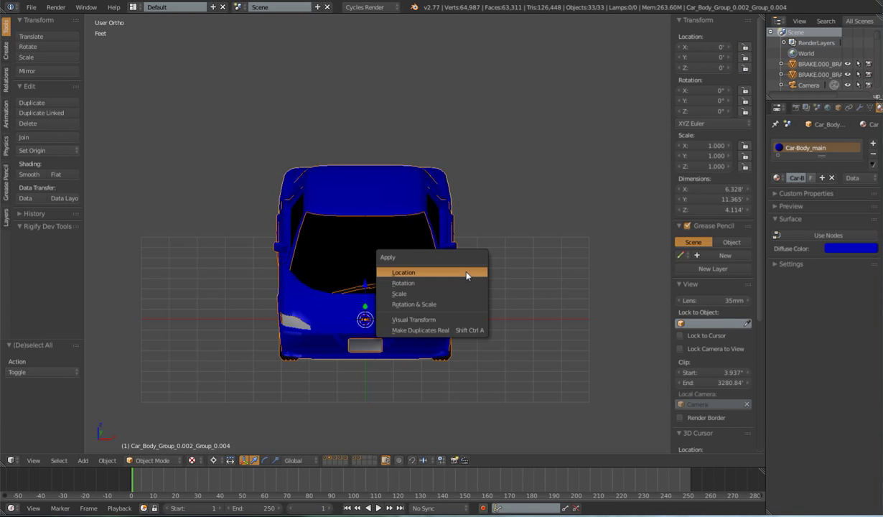
click(467, 275)
click(9, 374)
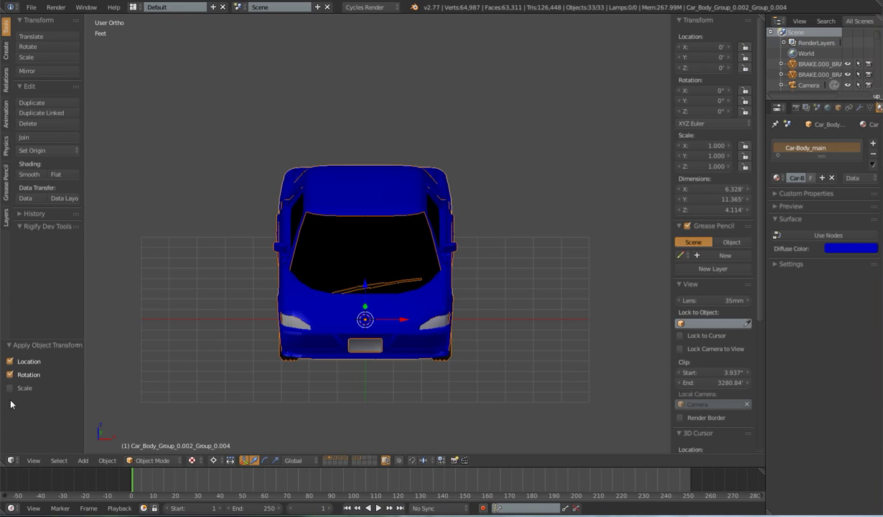
click(9, 388)
mouse_move(239, 381)
middle_down()
mouse_move(360, 336)
mouse_move(425, 328)
mouse_move(391, 314)
middle_up()
scroll(423, 339, up, 3)
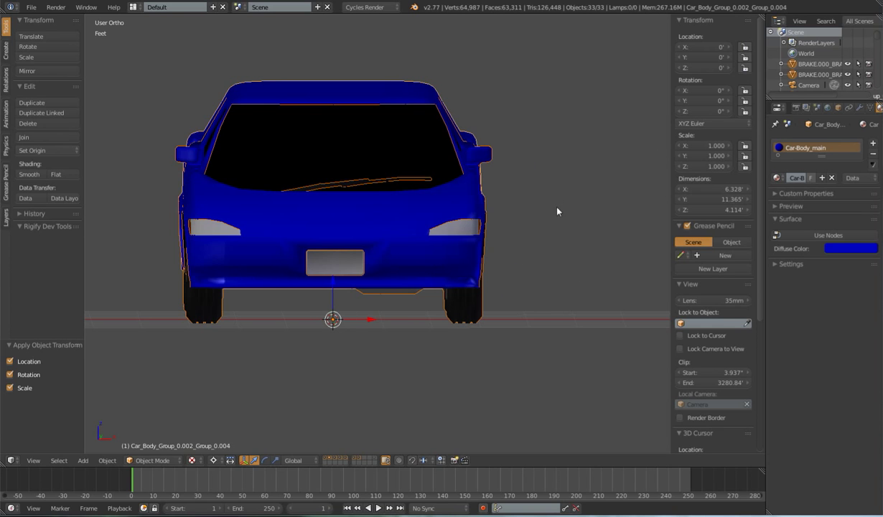
middle_drag(557, 211, 540, 231)
scroll(540, 230, down, 2)
mouse_move(458, 262)
middle_down()
mouse_move(473, 273)
mouse_move(583, 181)
middle_up()
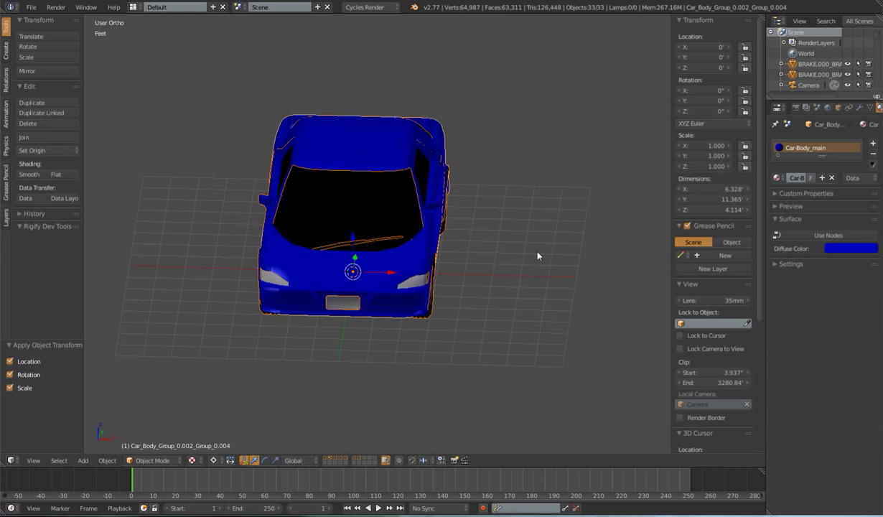
mouse_move(539, 255)
middle_down()
mouse_move(558, 260)
mouse_move(540, 292)
middle_up()
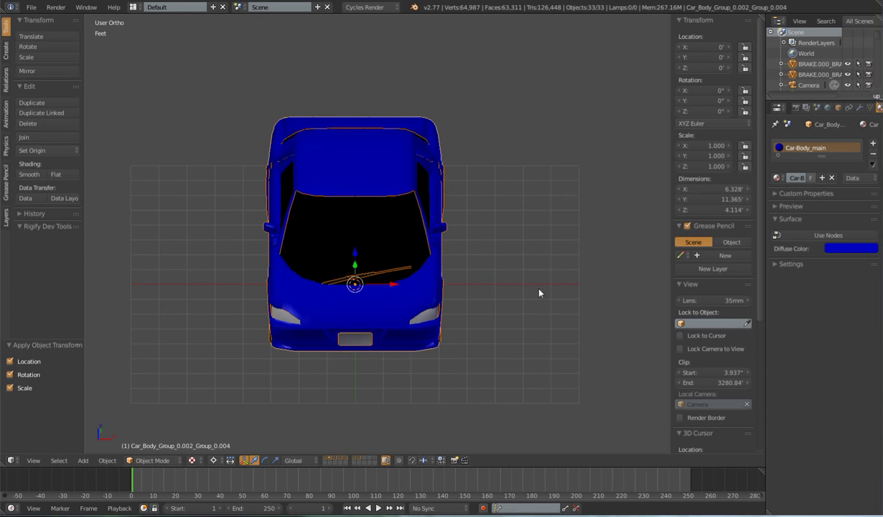
scroll(394, 183, up, 2)
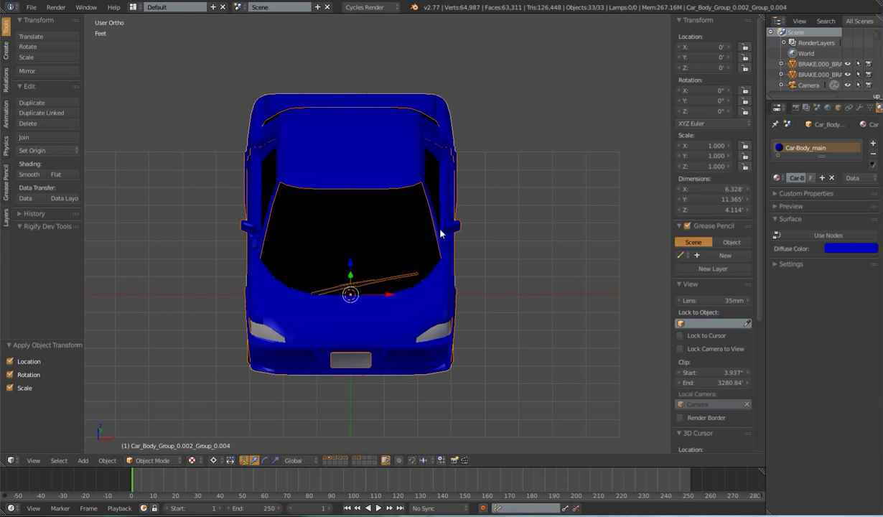
scroll(440, 216, down, 2)
middle_drag(458, 266, 471, 260)
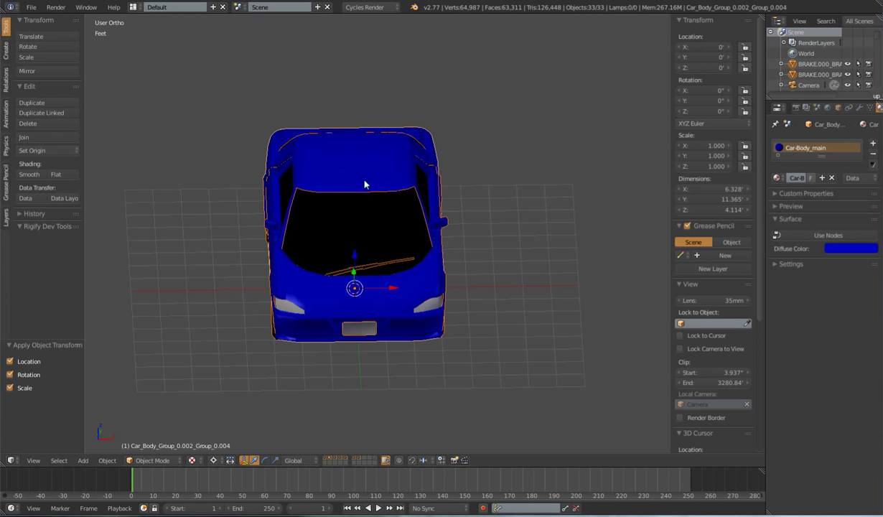
mouse_move(449, 222)
middle_down()
mouse_move(500, 237)
mouse_move(418, 241)
mouse_move(418, 250)
mouse_move(360, 213)
middle_up()
scroll(438, 222, up, 2)
scroll(428, 233, up, 2)
scroll(374, 217, up, 1)
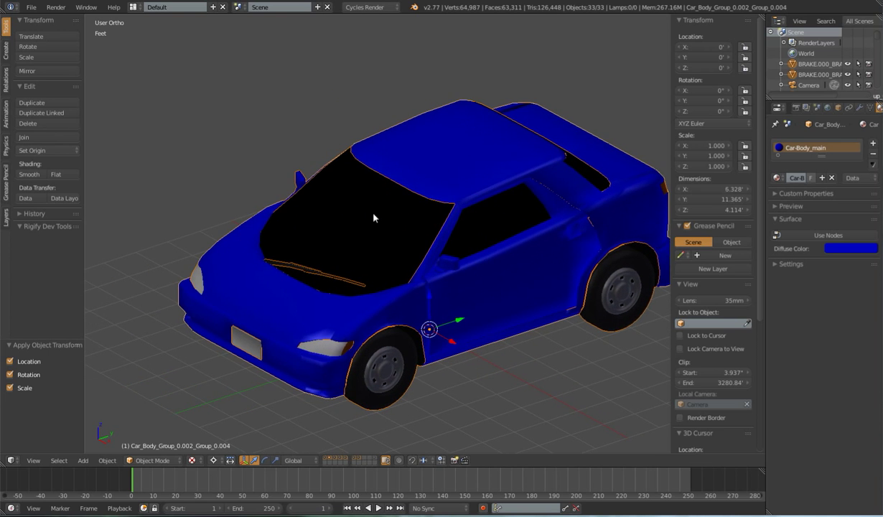
right_click(373, 218)
scroll(431, 266, up, 2)
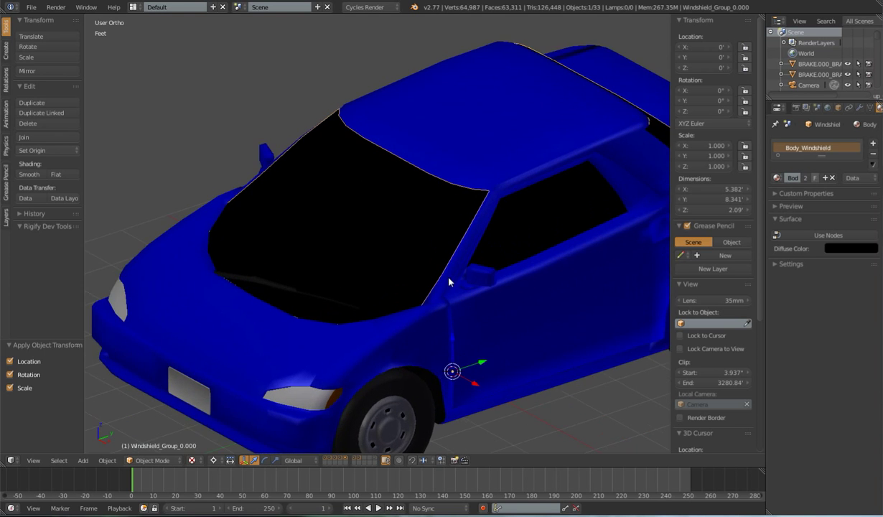
scroll(431, 266, up, 1)
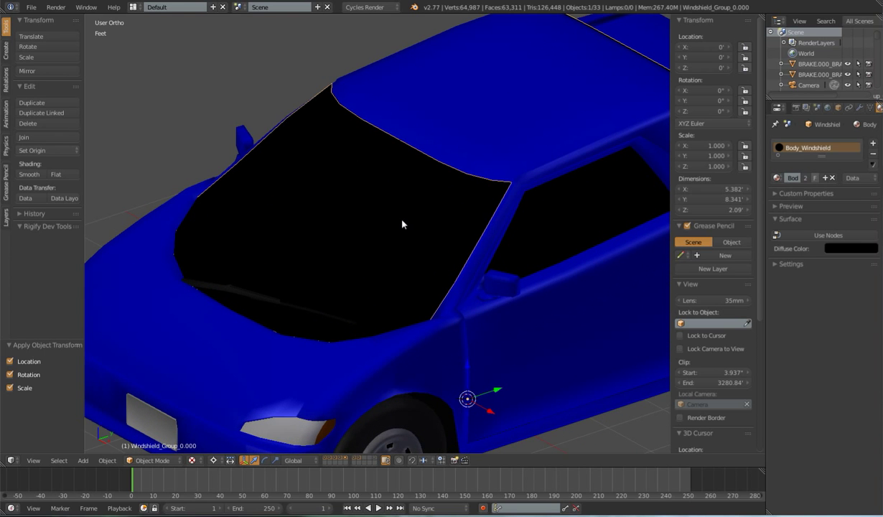
middle_drag(402, 225, 471, 216)
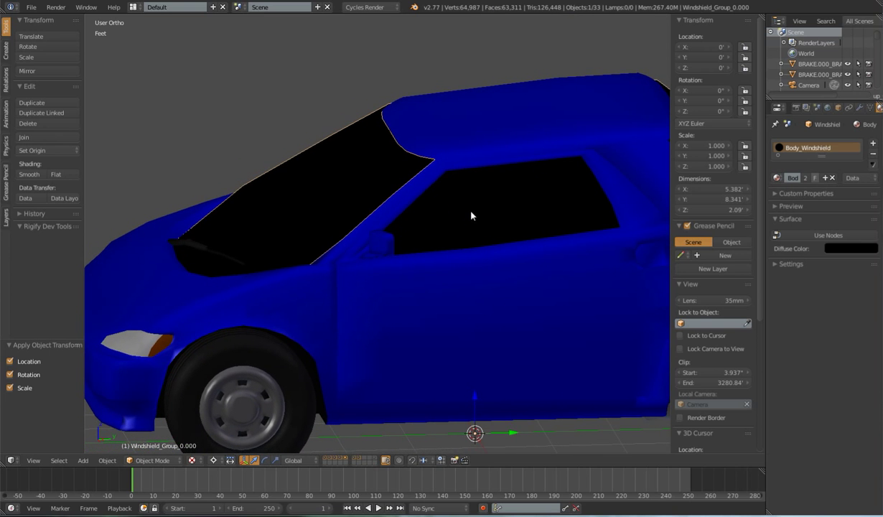
key(g)
key(Escape)
mouse_move(460, 217)
middle_down()
mouse_move(400, 262)
mouse_move(493, 264)
mouse_move(477, 285)
middle_up()
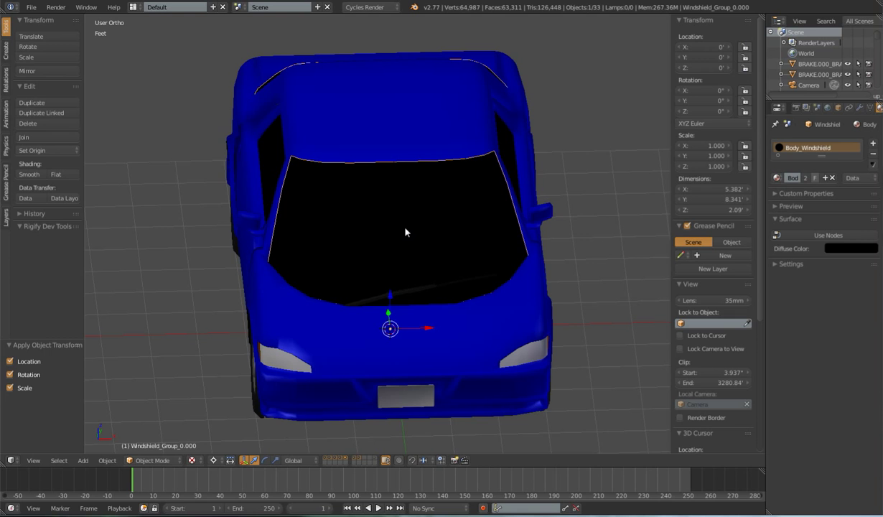
scroll(395, 316, down, 3)
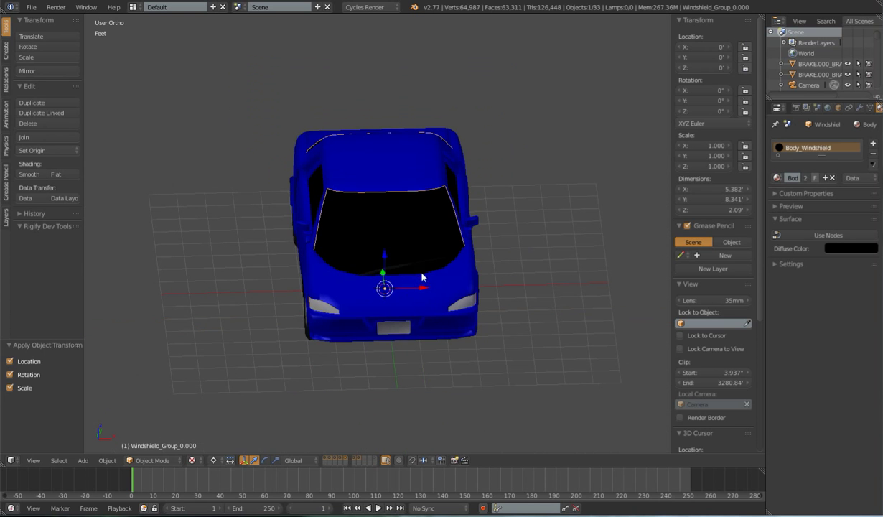
mouse_move(477, 274)
middle_down()
mouse_move(474, 310)
mouse_move(458, 269)
middle_up()
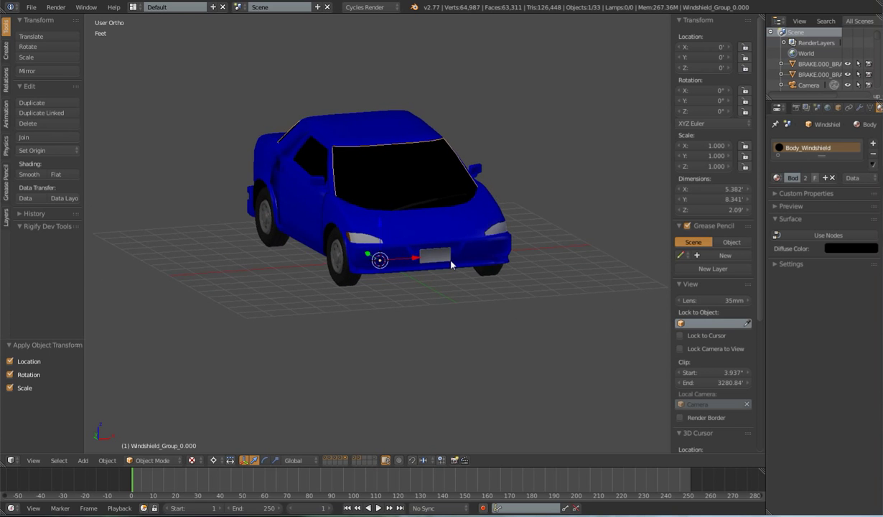
scroll(458, 269, up, 2)
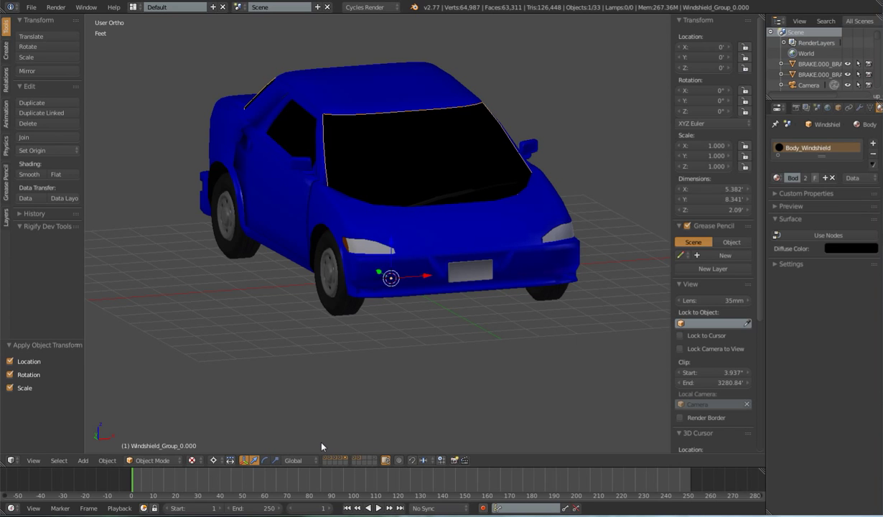
middle_drag(443, 339, 420, 108)
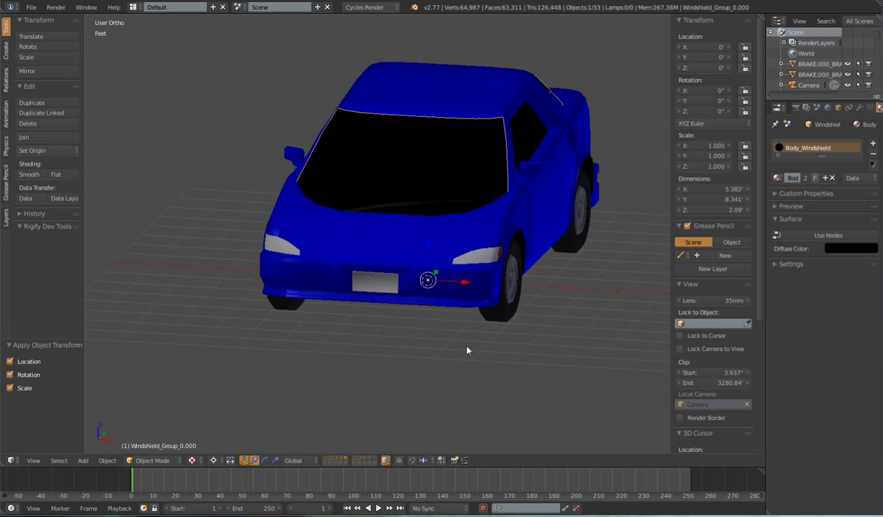
right_click(431, 79)
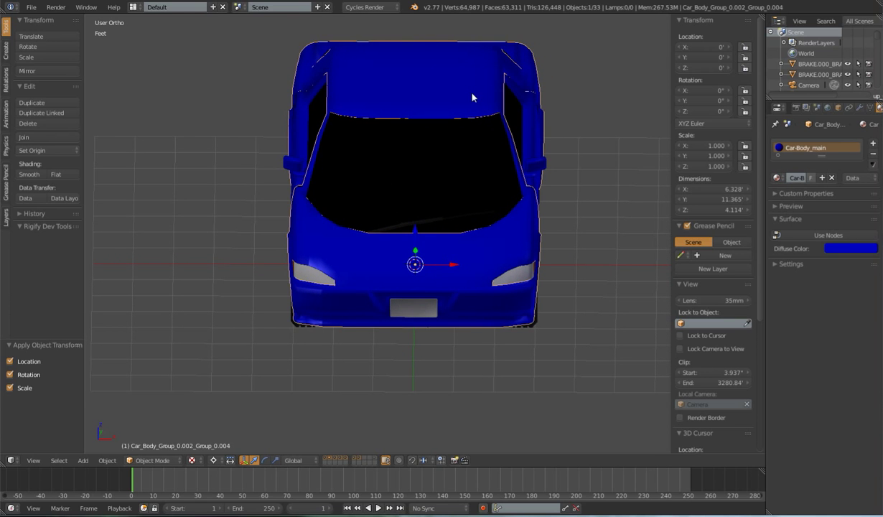
Isolate the body layer and run Remove Doubles on all its vertices in Edit Mode.
shift+middle_drag(603, 228, 554, 294)
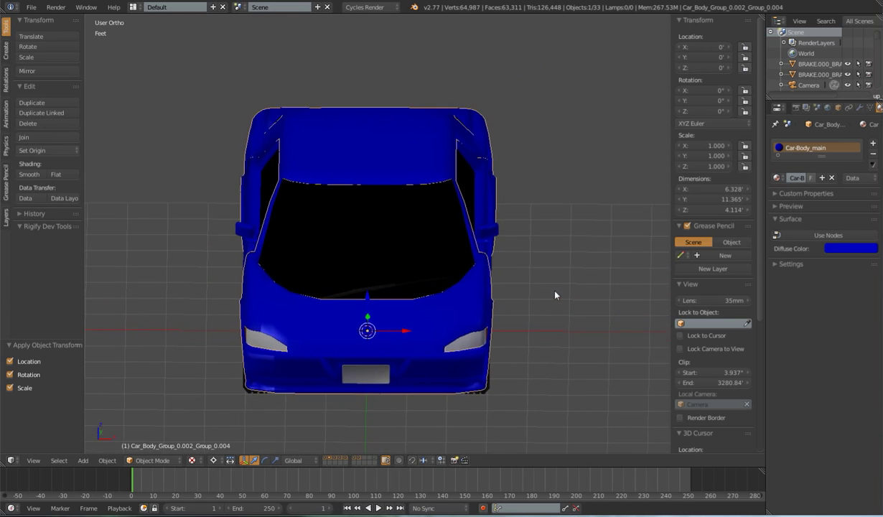
click(328, 461)
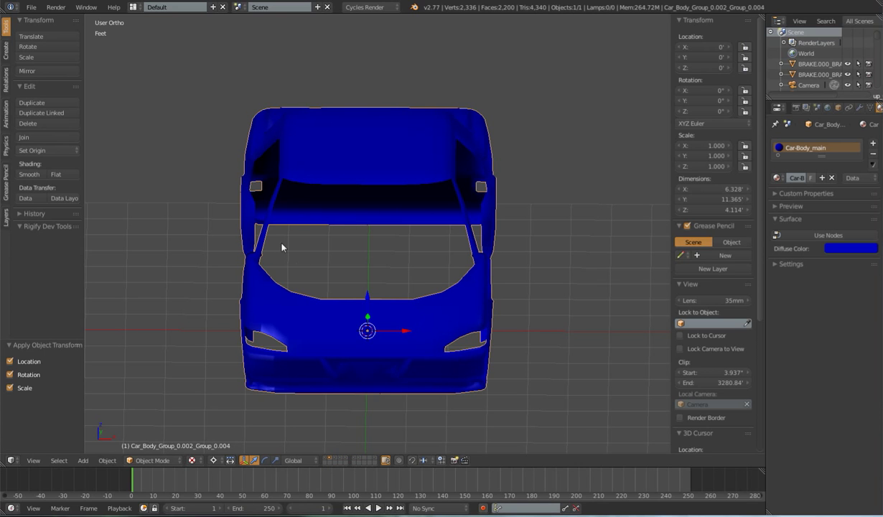
key(Tab)
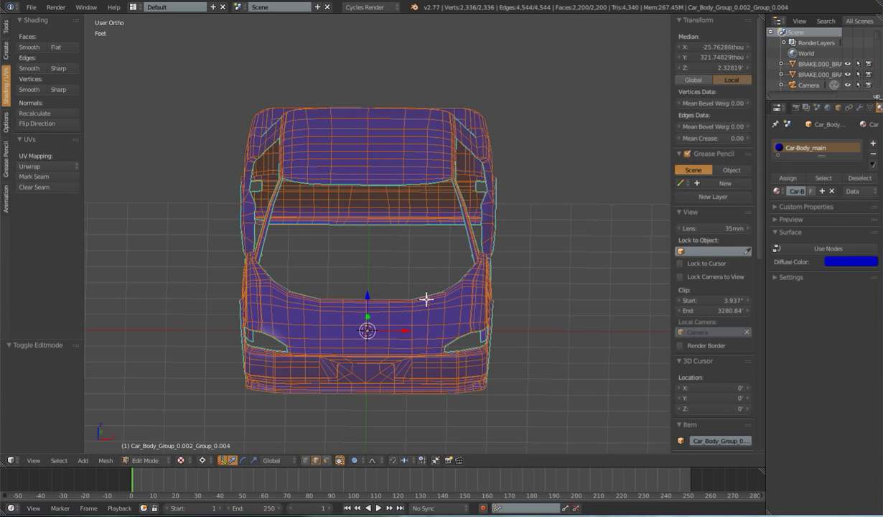
click(304, 461)
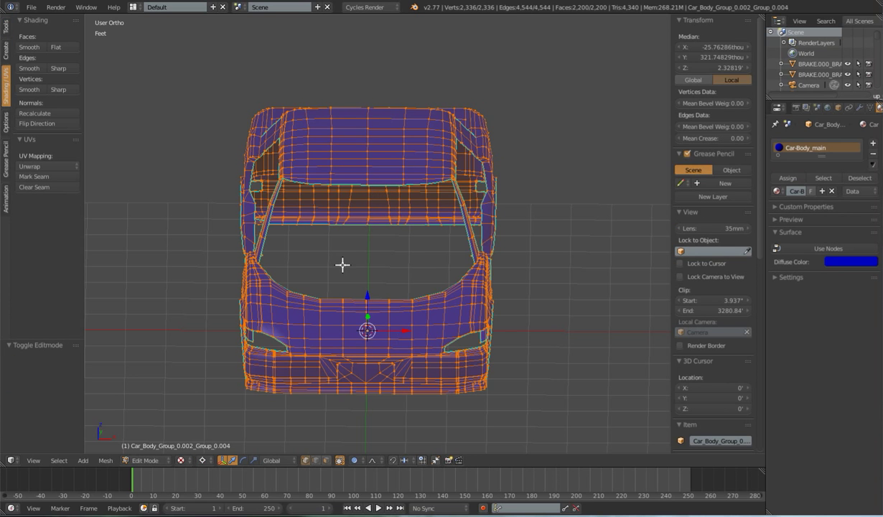
key(a)
key(a)
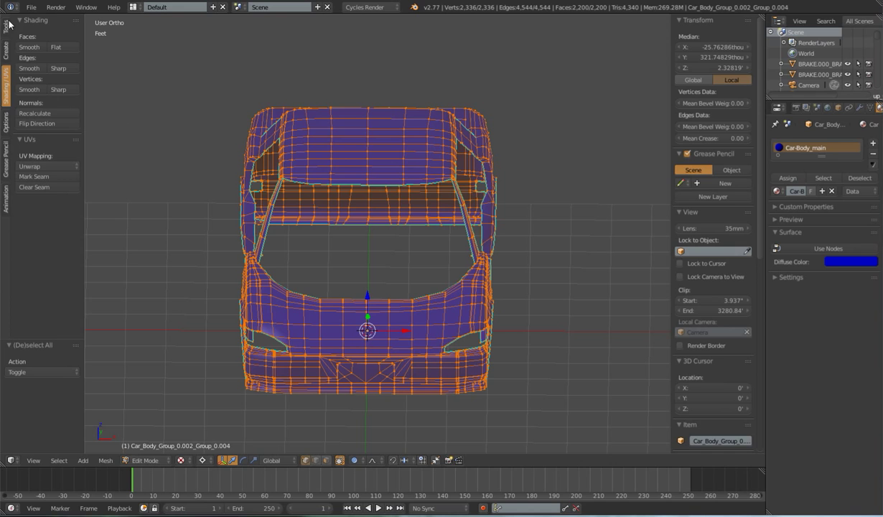
click(6, 28)
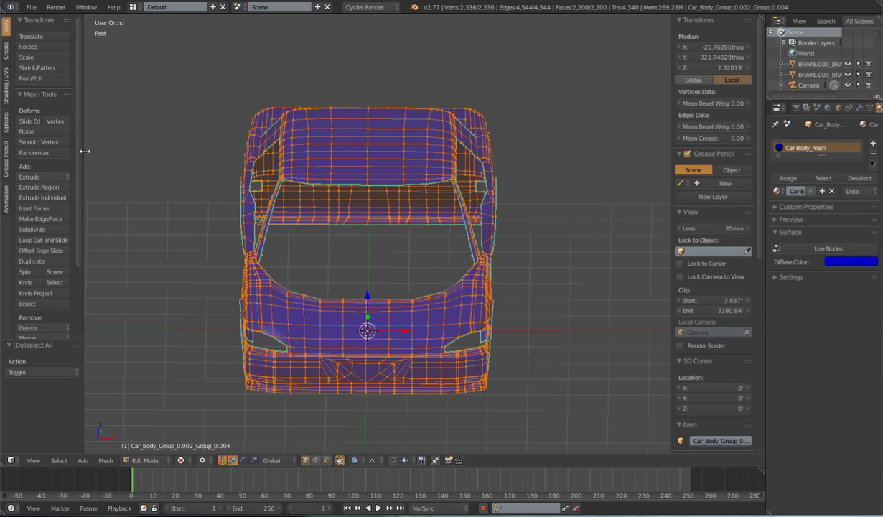
scroll(76, 154, down, 3)
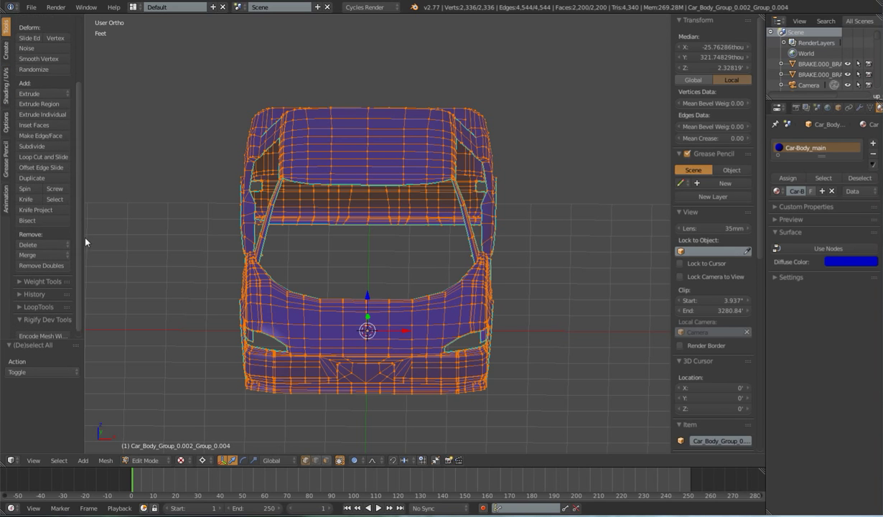
click(45, 260)
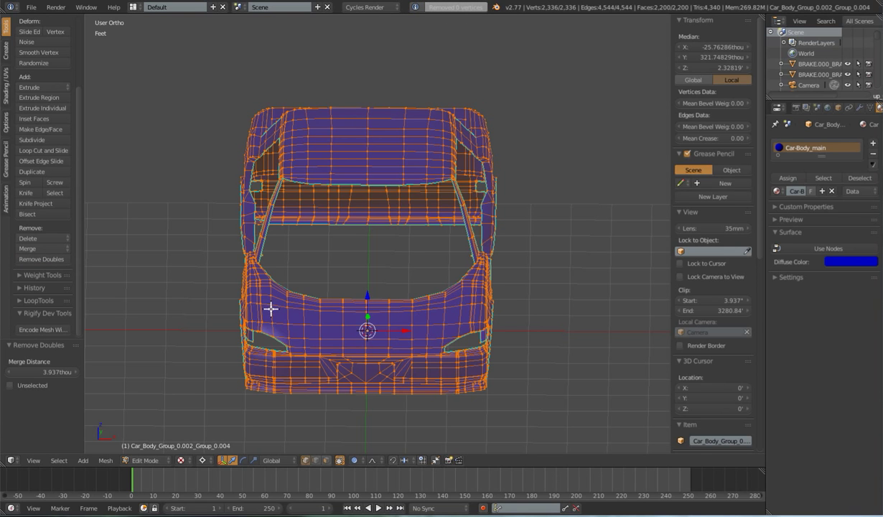
key(Tab)
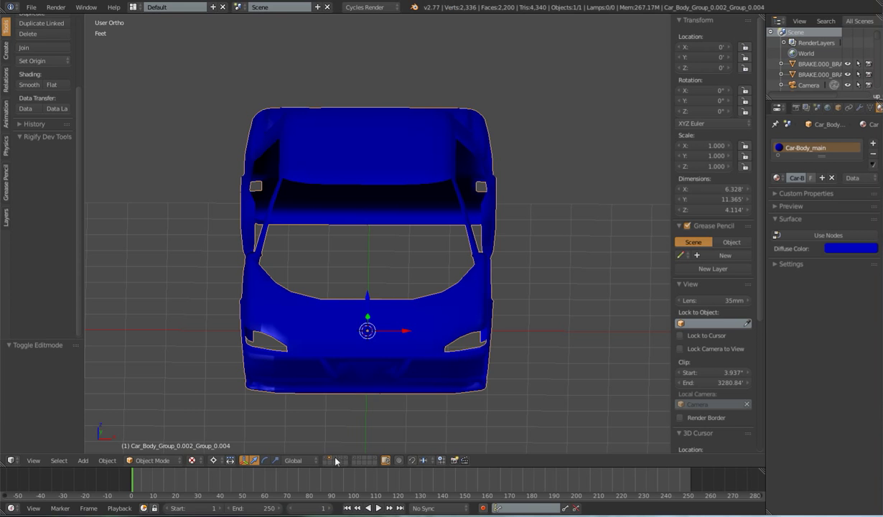
Show the two door meshes and merge their duplicate vertices in Edit Mode.
click(337, 461)
click(471, 192)
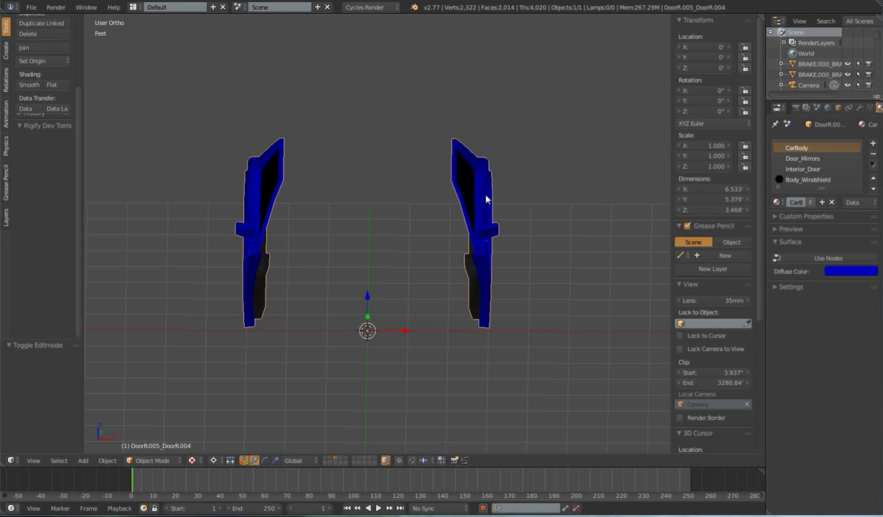
key(Tab)
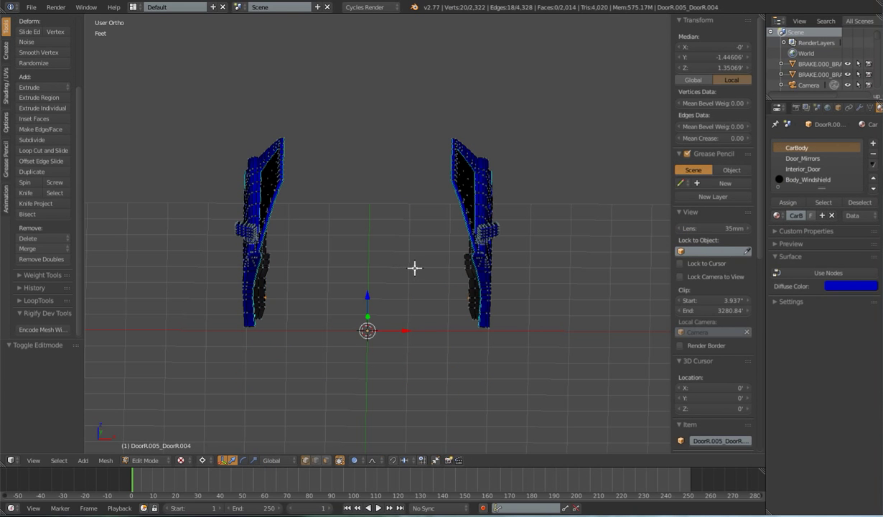
key(a)
key(a)
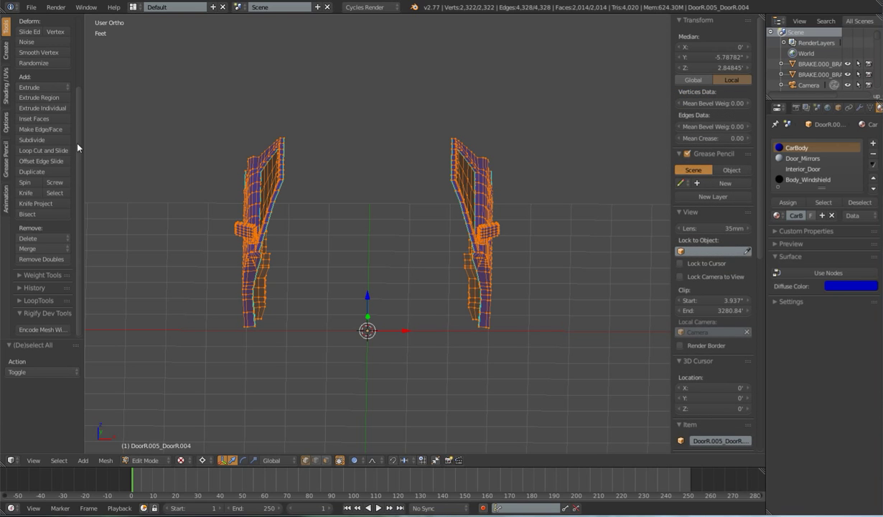
click(50, 260)
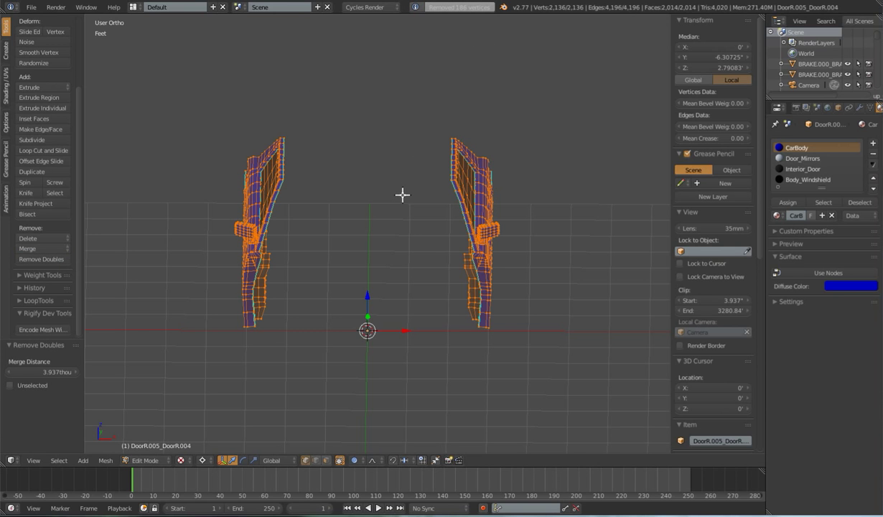
Check the doors in Object Mode, then return to editing the door mesh.
mouse_move(383, 206)
middle_down()
mouse_move(413, 211)
mouse_move(440, 244)
middle_up()
key(Tab)
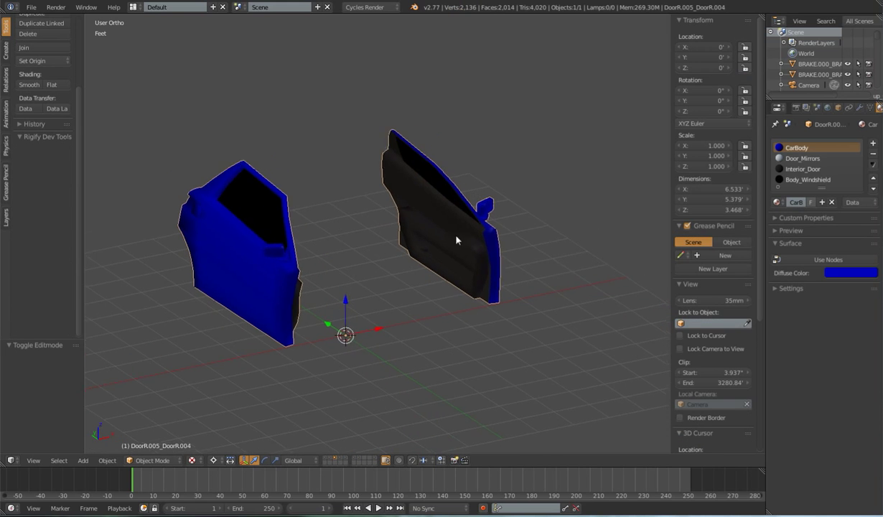
scroll(440, 245, up, 3)
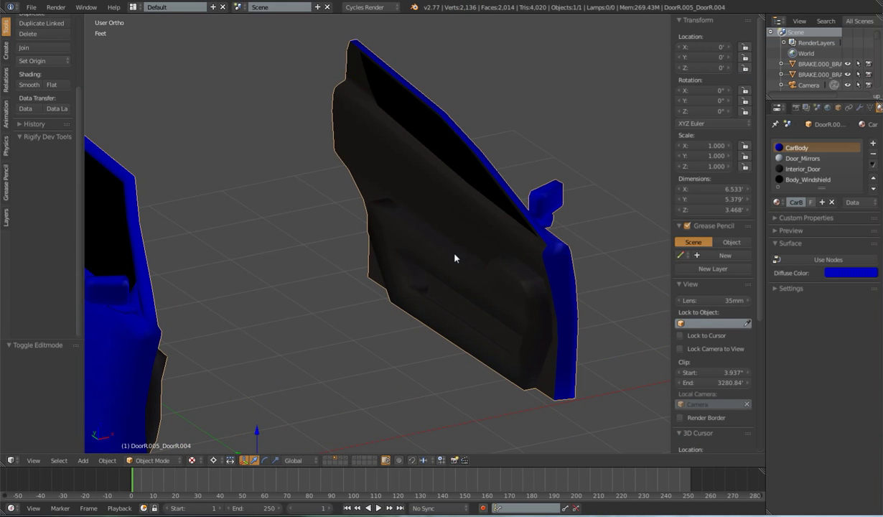
key(Tab)
scroll(445, 235, up, 2)
Duplicate a grown patch of inner-panel faces in place, then check the door in Object Mode.
right_click(416, 243)
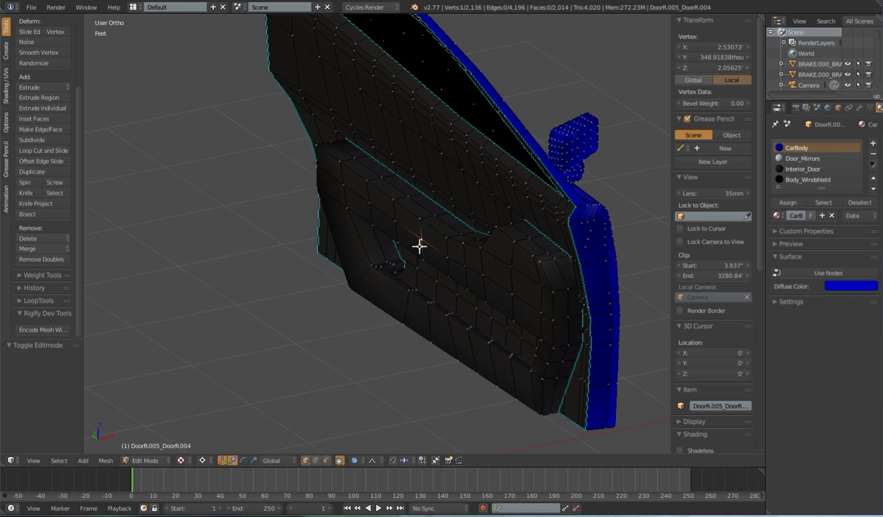
key(ctrl+KP_Add)
key(ctrl+KP_Add)
key(ctrl+KP_Add)
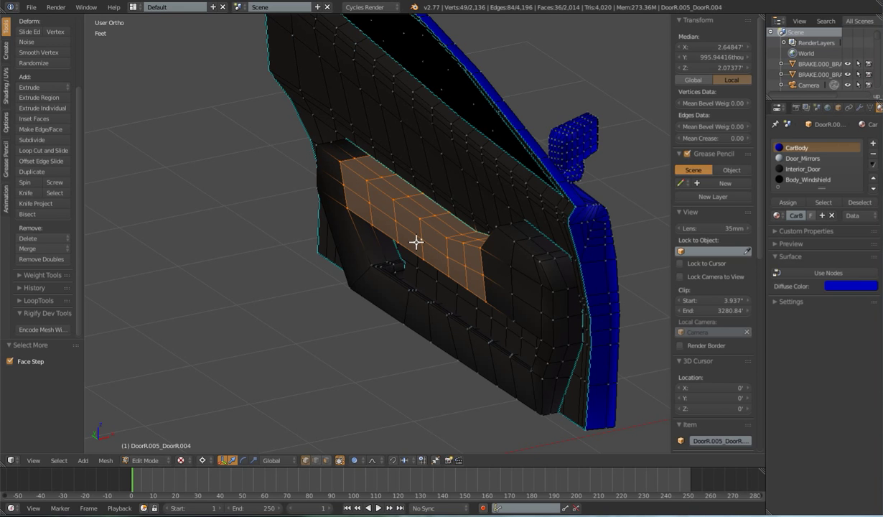
key(shift+d)
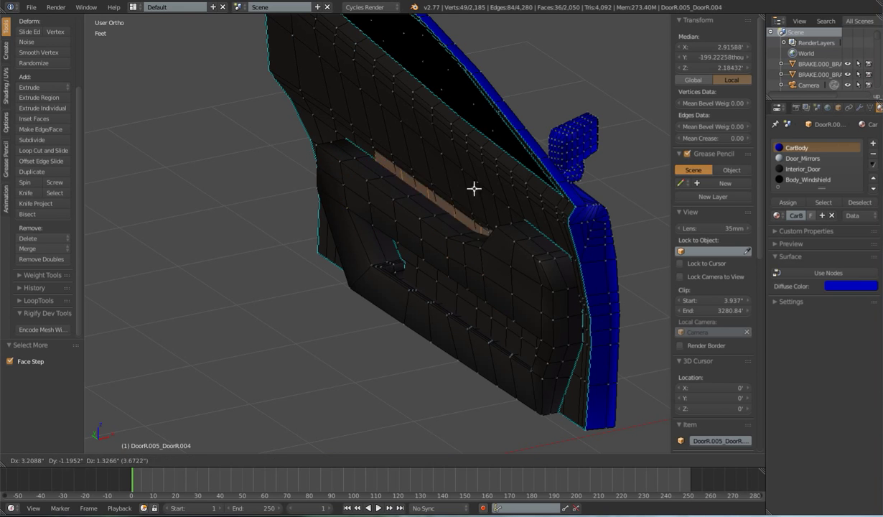
key(Escape)
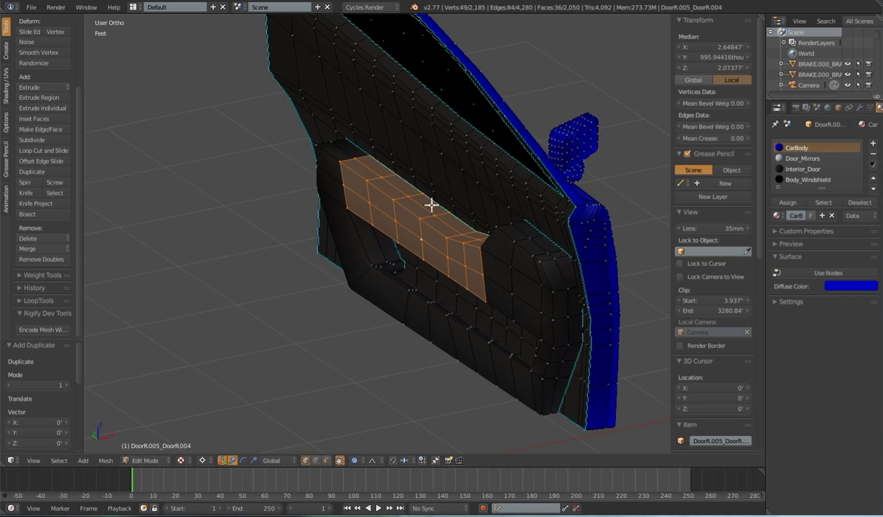
scroll(468, 244, down, 1)
scroll(465, 241, down, 1)
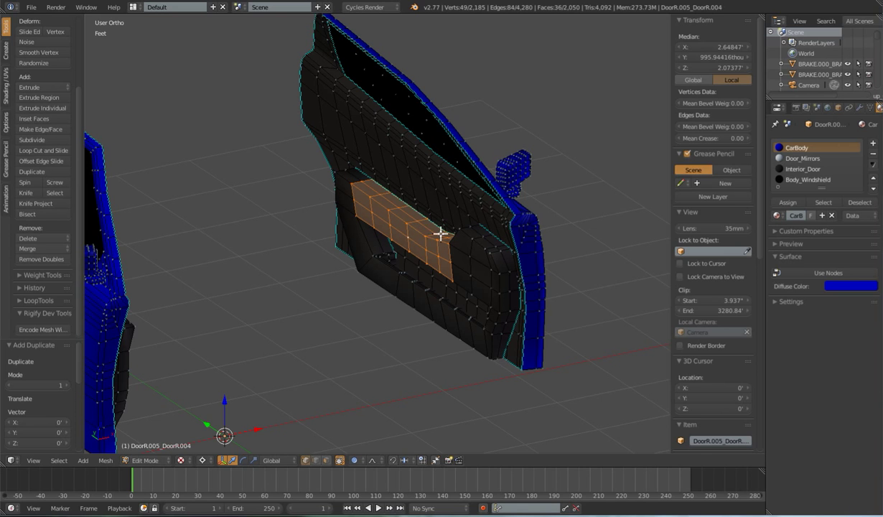
key(Tab)
mouse_move(411, 285)
middle_down()
mouse_move(436, 306)
mouse_move(450, 302)
mouse_move(389, 301)
mouse_move(434, 296)
mouse_move(408, 312)
mouse_move(374, 304)
mouse_move(391, 296)
mouse_move(420, 306)
mouse_move(467, 282)
mouse_move(456, 291)
middle_up()
Inspect the doors in wireframe, then merge the 49 duplicate vertices with Remove Doubles.
key(Tab)
key(l)
scroll(468, 237, up, 3)
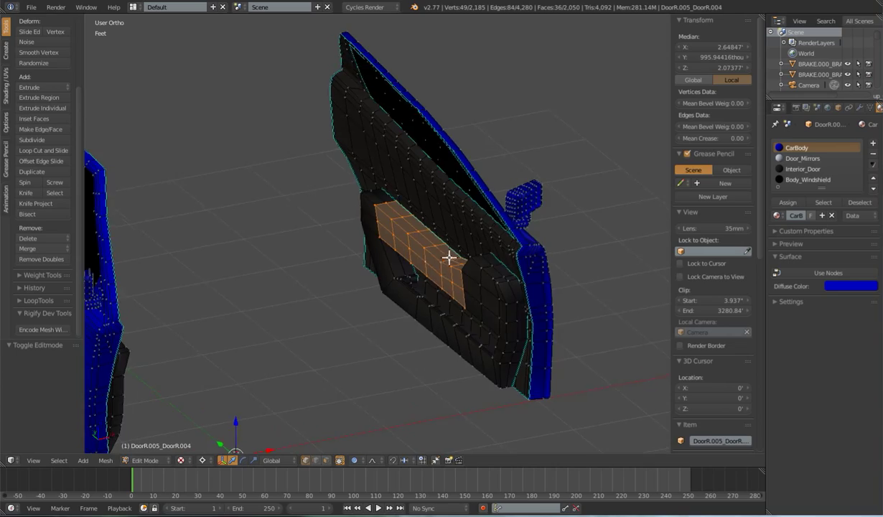
mouse_move(450, 256)
middle_down()
mouse_move(460, 249)
mouse_move(471, 283)
mouse_move(478, 252)
mouse_move(457, 286)
middle_up()
key(z)
key(a)
scroll(471, 240, up, 2)
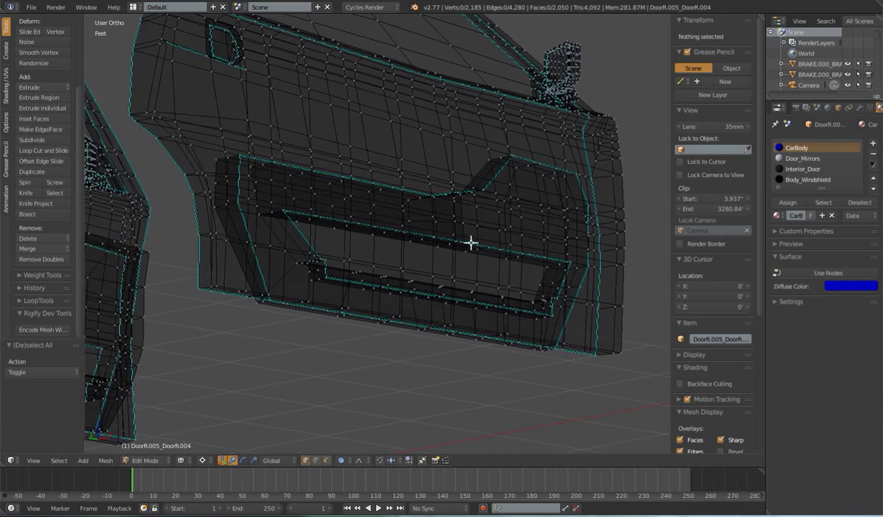
scroll(489, 253, up, 2)
scroll(490, 253, up, 3)
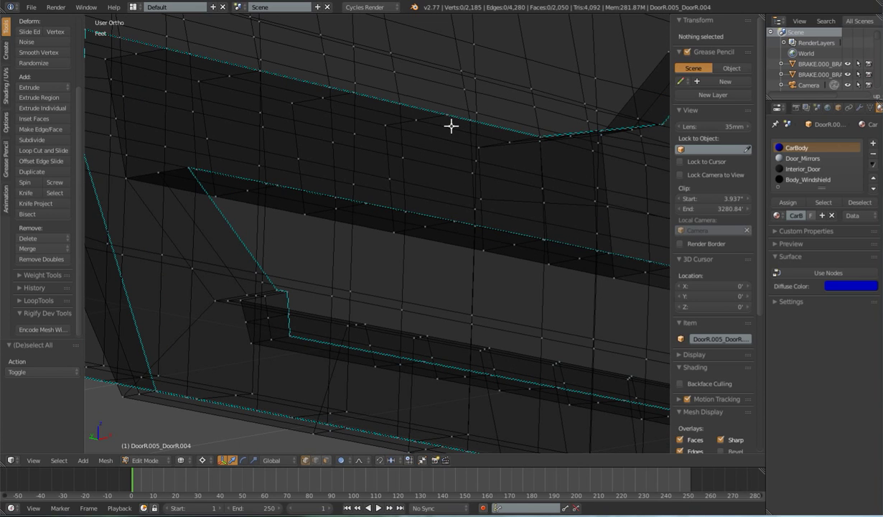
scroll(459, 194, down, 3)
scroll(497, 196, down, 3)
scroll(497, 196, down, 2)
scroll(476, 215, down, 3)
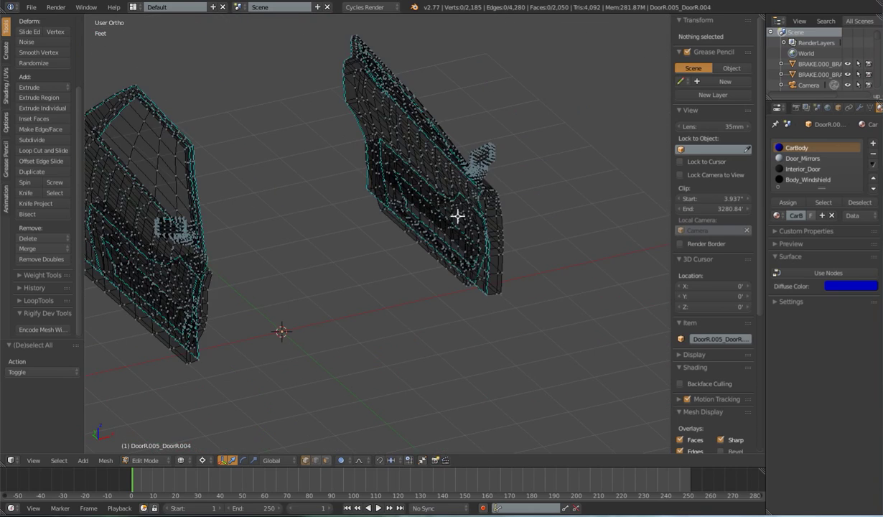
key(Tab)
key(Tab)
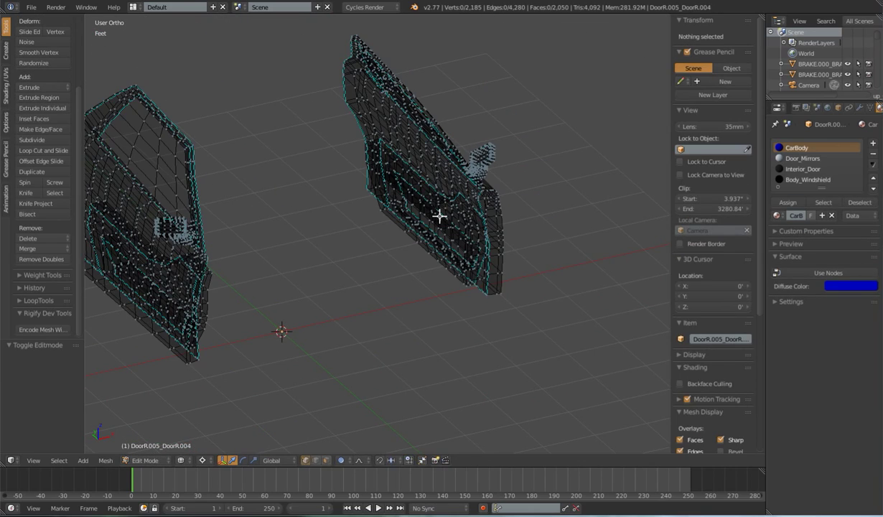
key(a)
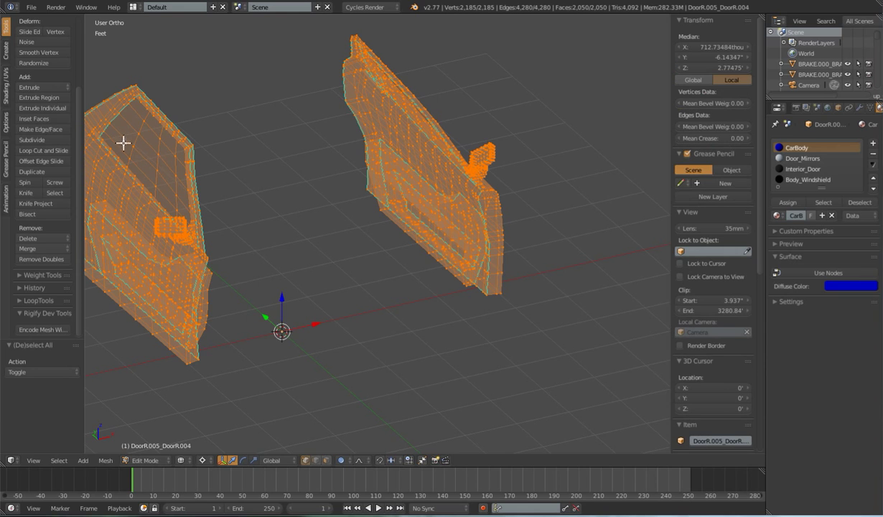
click(45, 260)
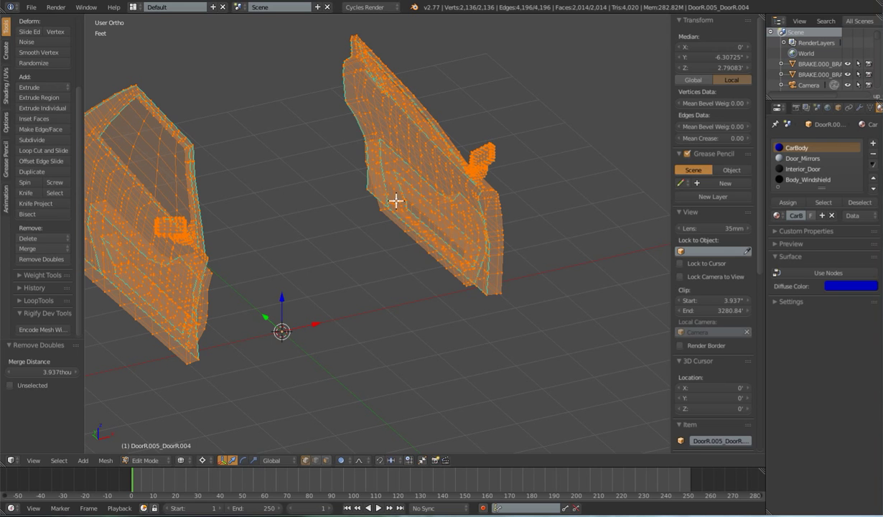
key(Tab)
scroll(418, 221, down, 3)
key(z)
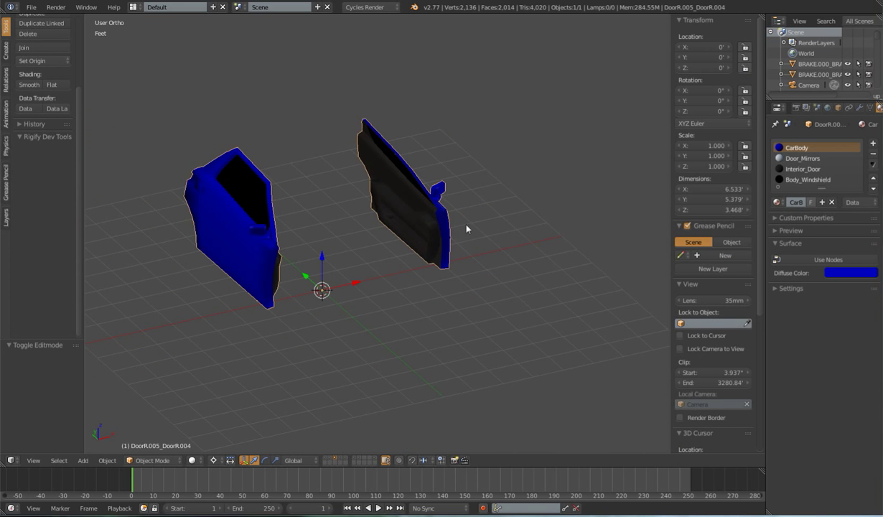
scroll(445, 222, up, 2)
middle_drag(406, 227, 439, 185)
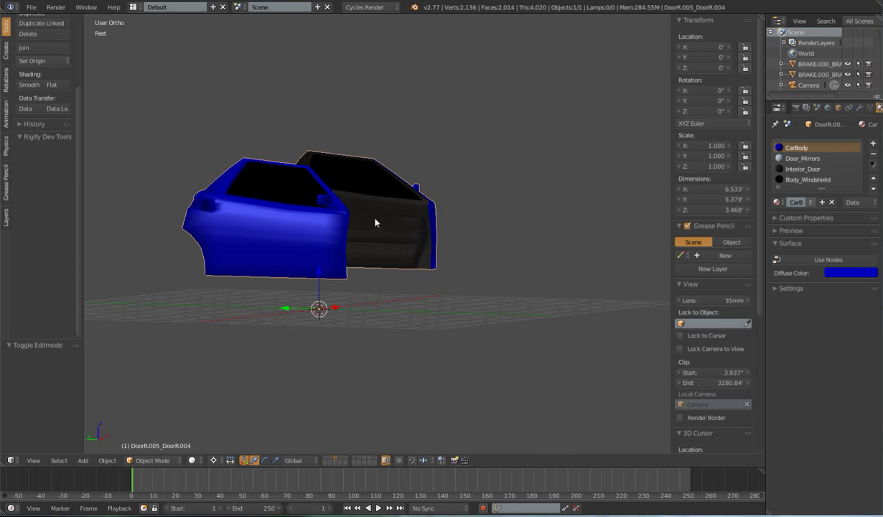
mouse_move(375, 220)
middle_down()
mouse_move(468, 193)
mouse_move(416, 261)
middle_up()
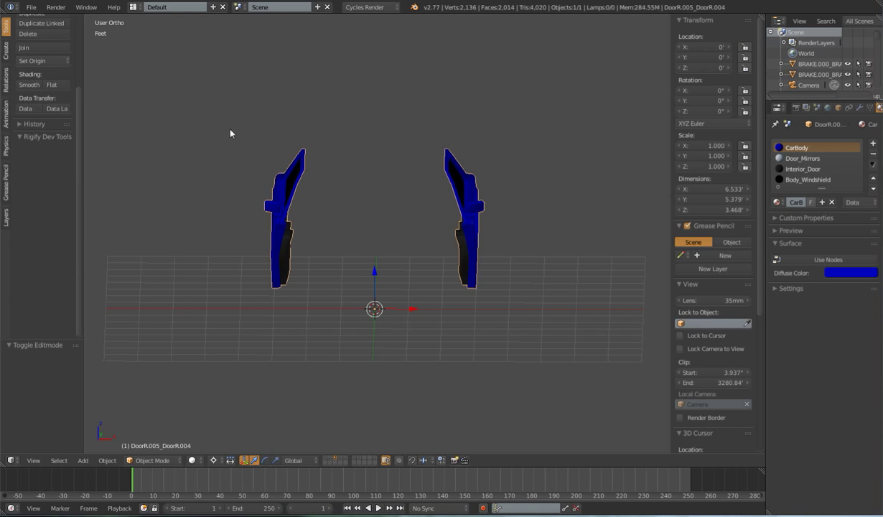
Recalculate the door meshes' normals outward using the Shading / UVs tools in Edit Mode.
key(Tab)
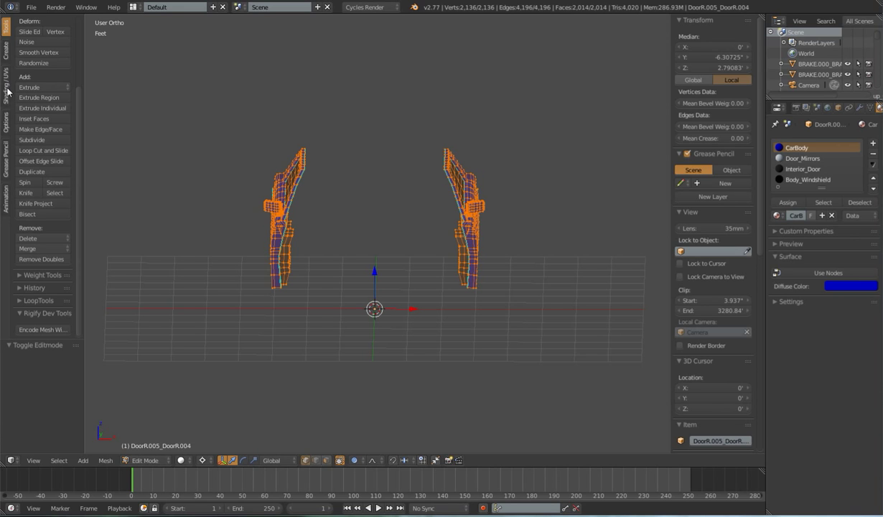
click(8, 100)
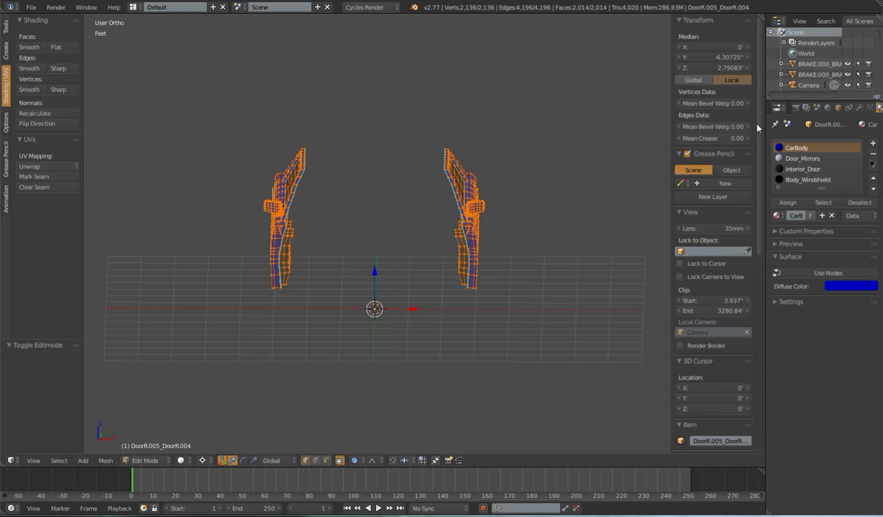
drag(759, 138, 774, 294)
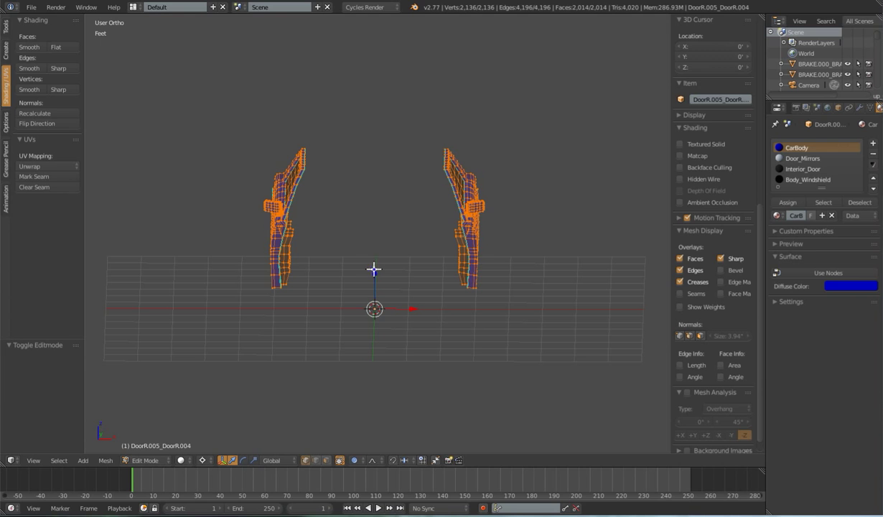
middle_drag(473, 258, 388, 267)
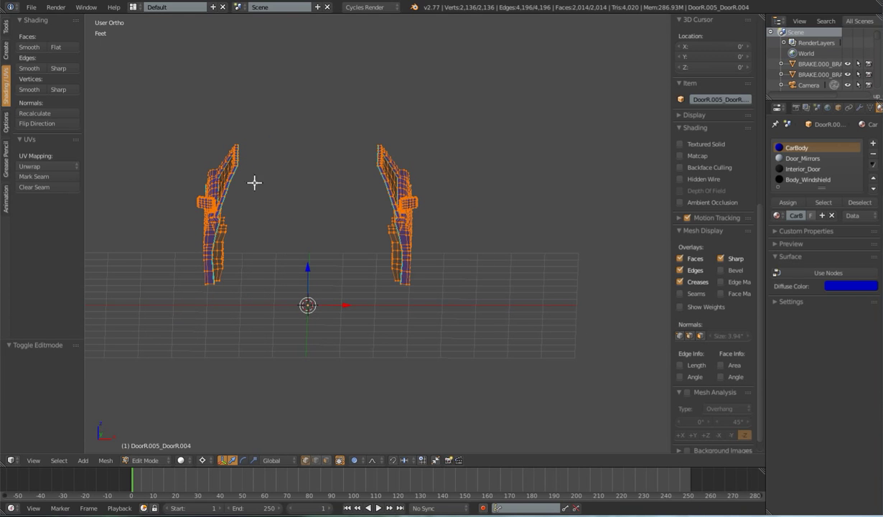
click(61, 112)
Display shorter face normal lines on the doors and set scene units to None.
click(701, 335)
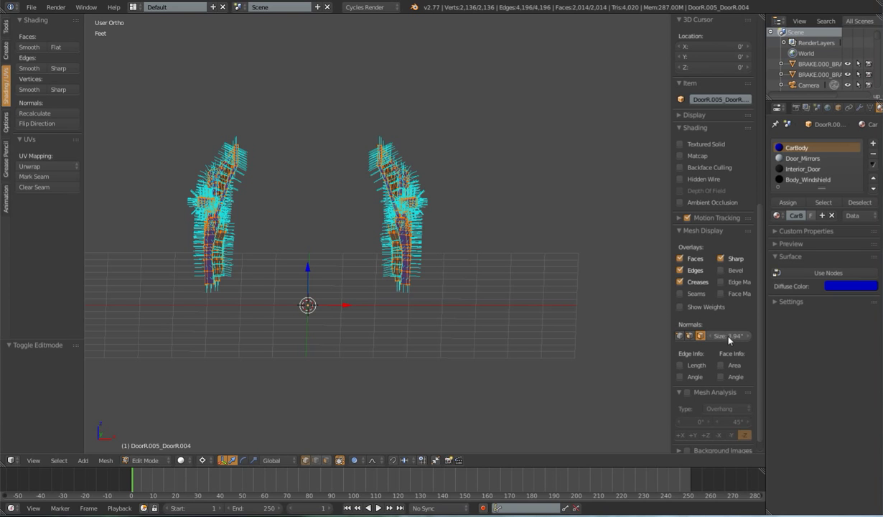
drag(745, 339, 715, 336)
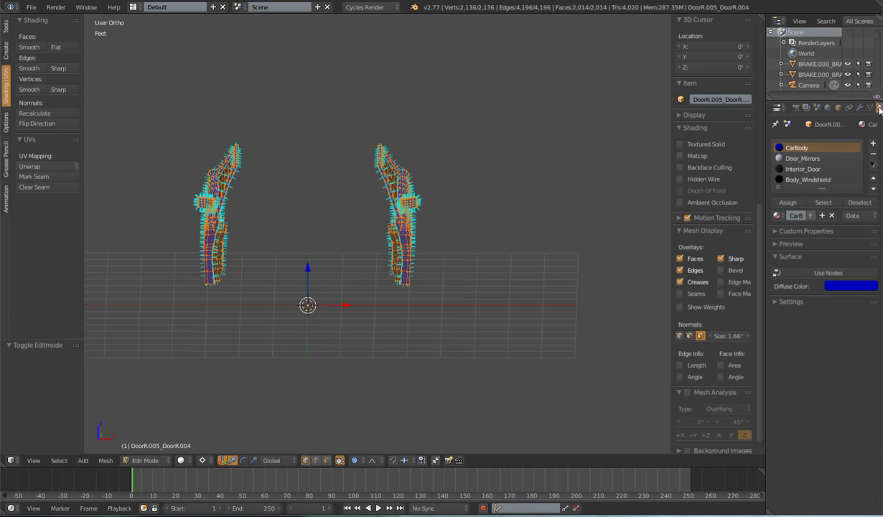
click(818, 107)
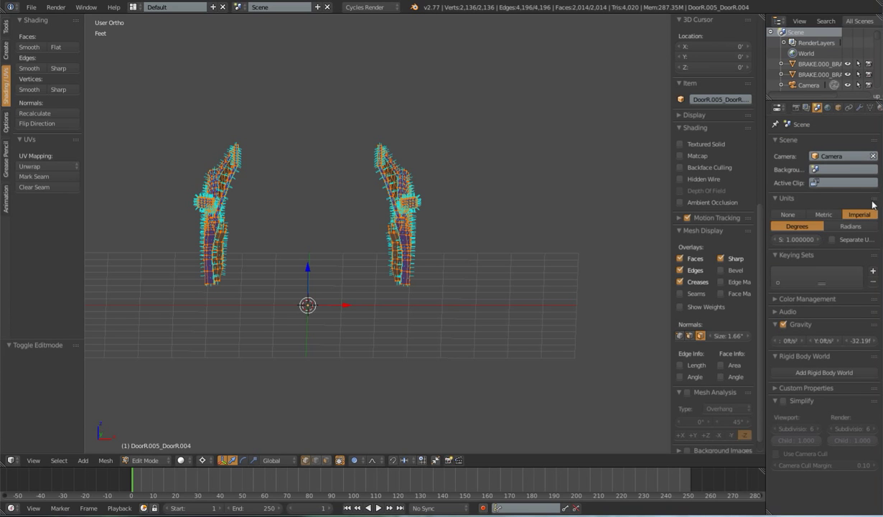
click(789, 215)
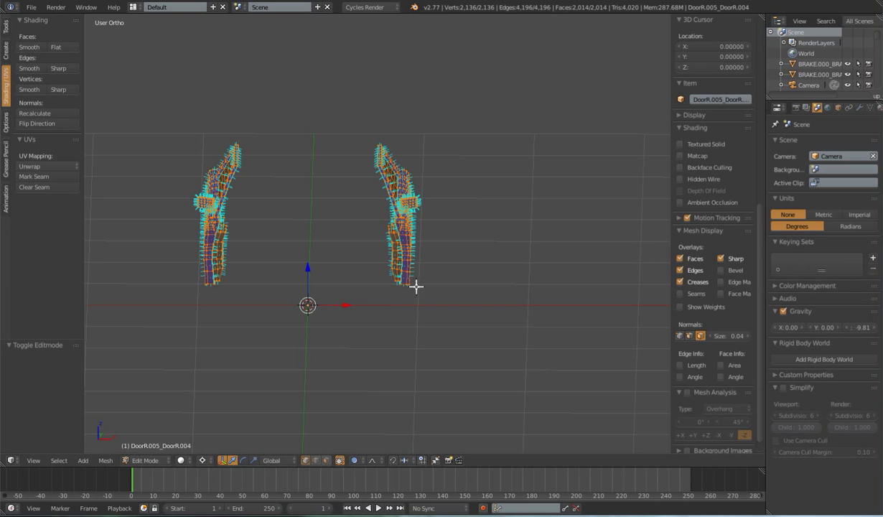
middle_drag(523, 280, 464, 297)
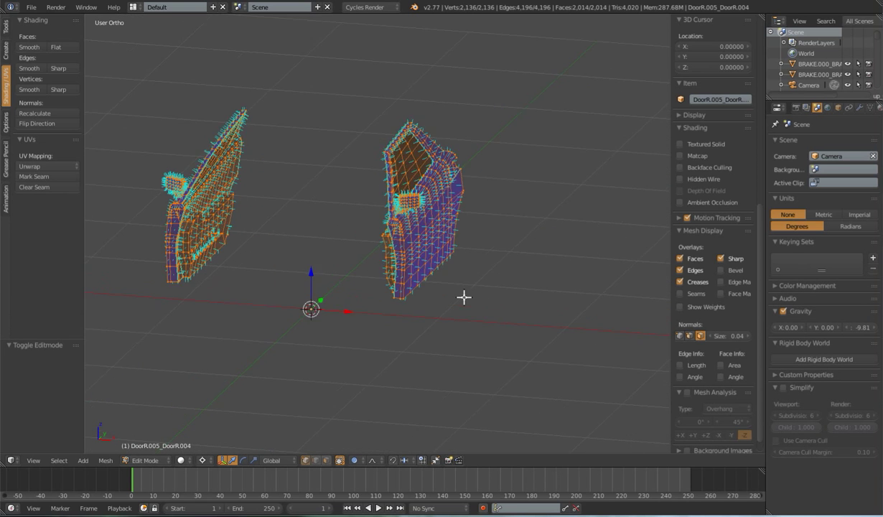
scroll(464, 298, up, 1)
scroll(508, 282, up, 1)
scroll(476, 270, up, 2)
scroll(484, 247, up, 2)
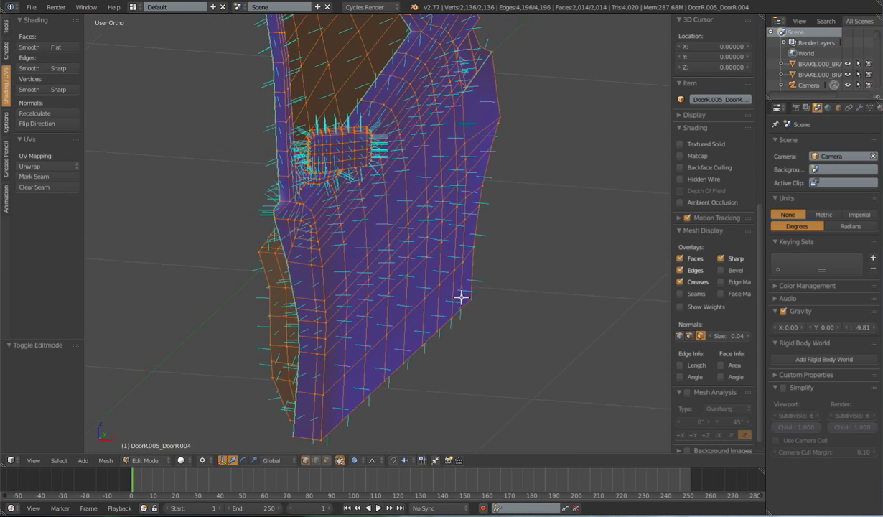
scroll(461, 297, up, 1)
scroll(453, 336, up, 1)
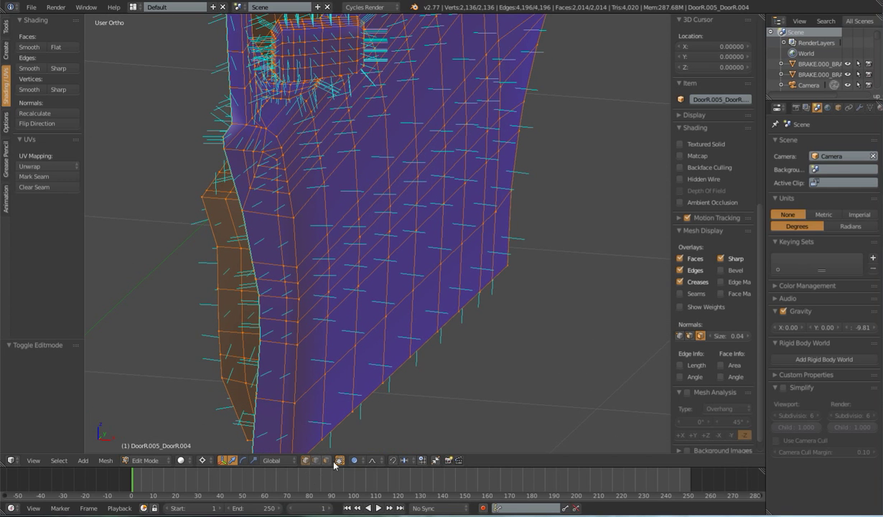
right_click(370, 293)
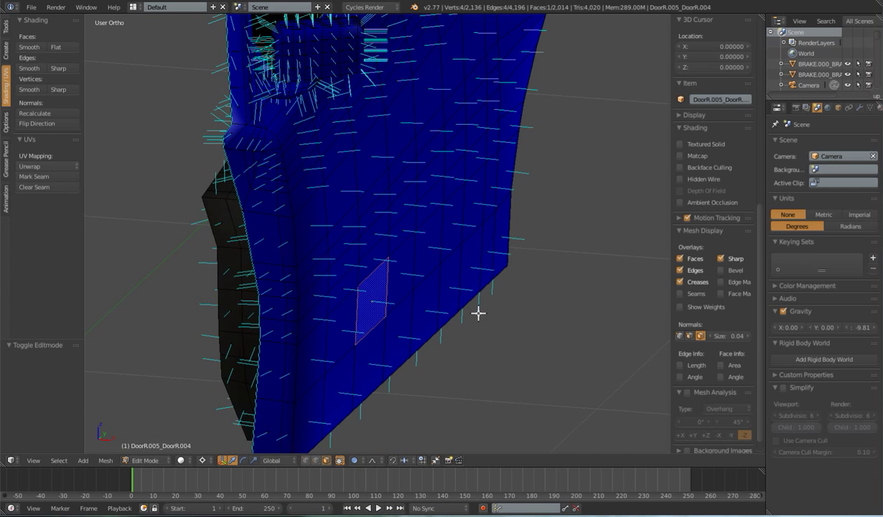
shift+middle_drag(478, 314, 488, 242)
scroll(490, 251, up, 1)
scroll(483, 253, up, 1)
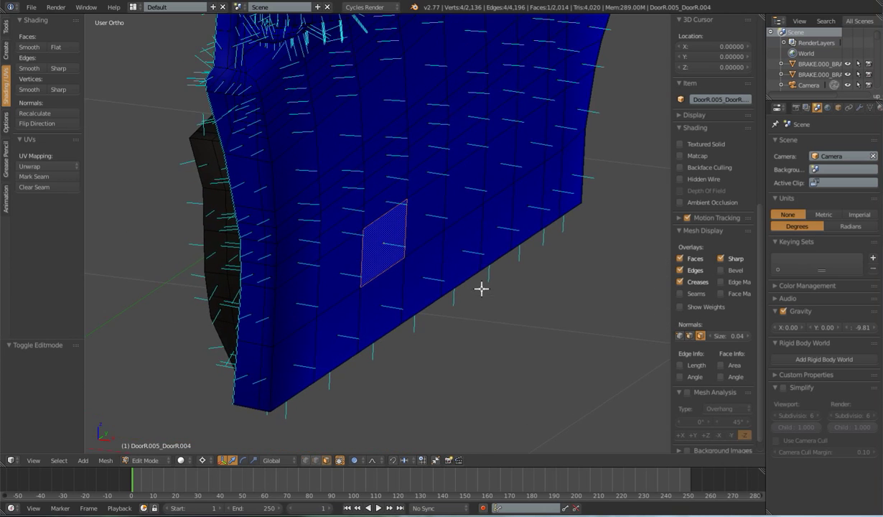
scroll(481, 290, up, 1)
scroll(484, 281, up, 1)
middle_drag(472, 301, 472, 289)
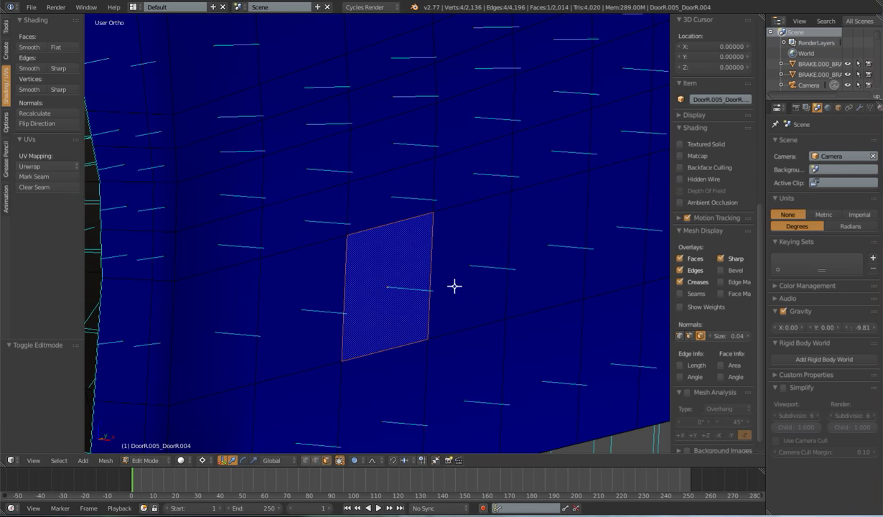
Uncheck Double Sided normals in the door's mesh data, then orbit to view both door sides.
click(871, 107)
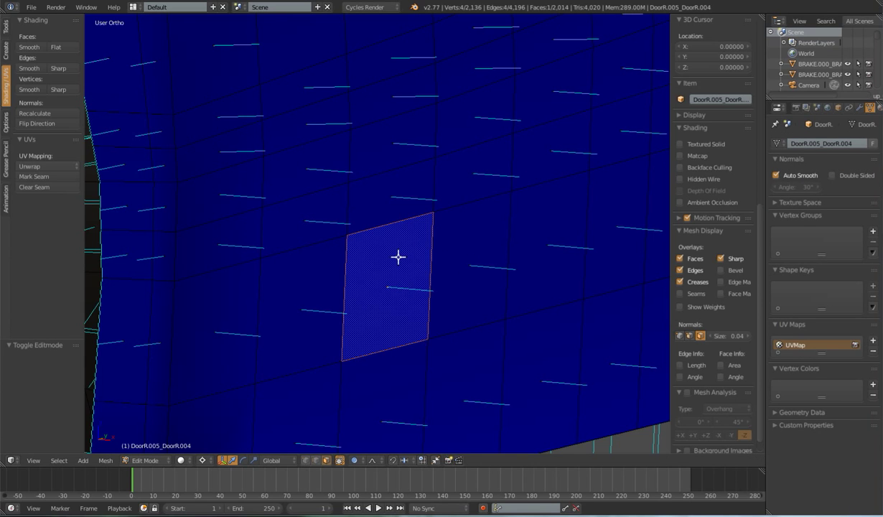
click(833, 176)
scroll(492, 243, down, 4)
scroll(465, 280, down, 2)
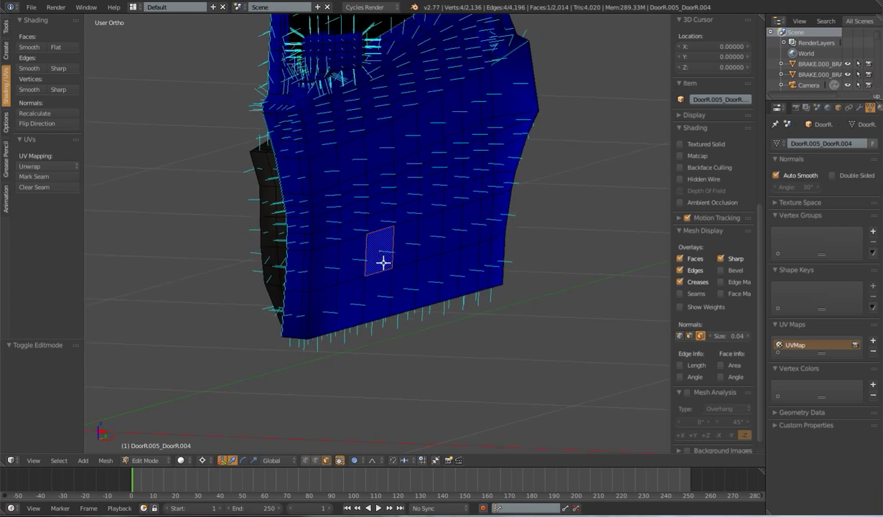
mouse_move(383, 263)
middle_down()
mouse_move(397, 264)
mouse_move(406, 302)
mouse_move(317, 316)
middle_up()
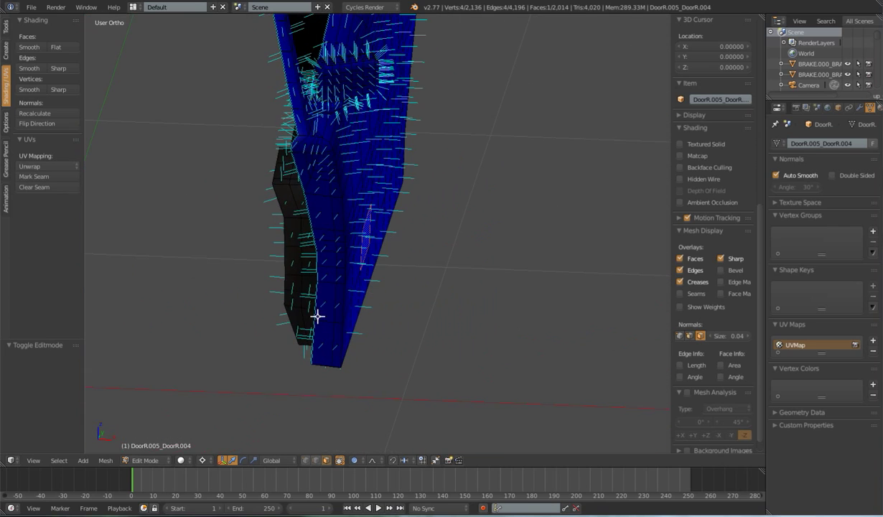
middle_drag(447, 278, 426, 272)
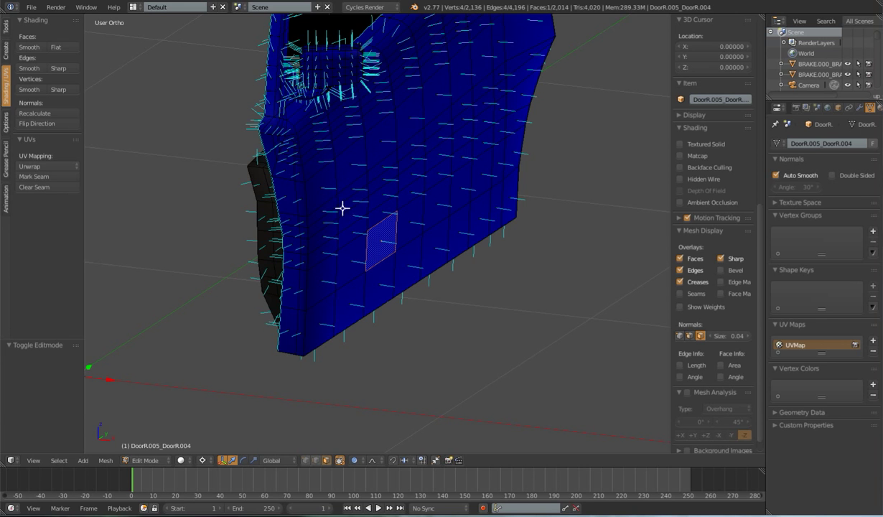
middle_drag(408, 244, 508, 226)
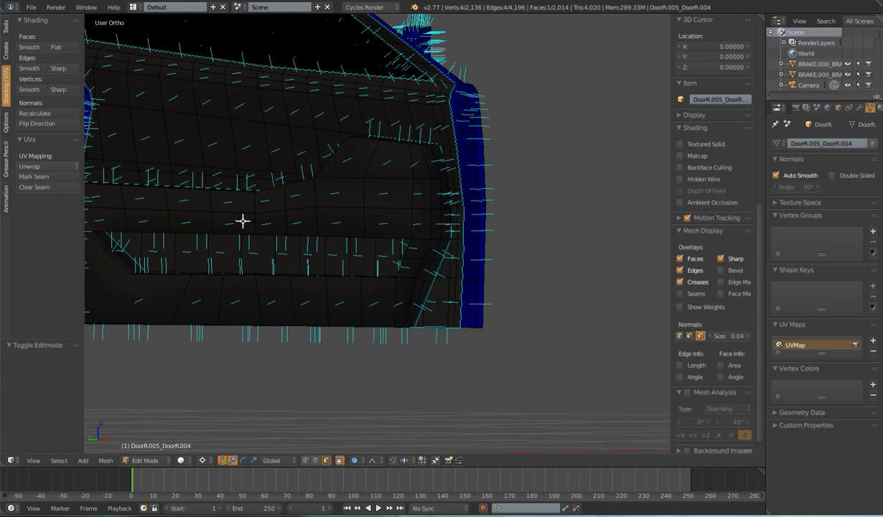
scroll(499, 179, down, 5)
mouse_move(499, 223)
middle_down()
mouse_move(410, 248)
mouse_move(418, 236)
mouse_move(487, 258)
mouse_move(489, 280)
middle_up()
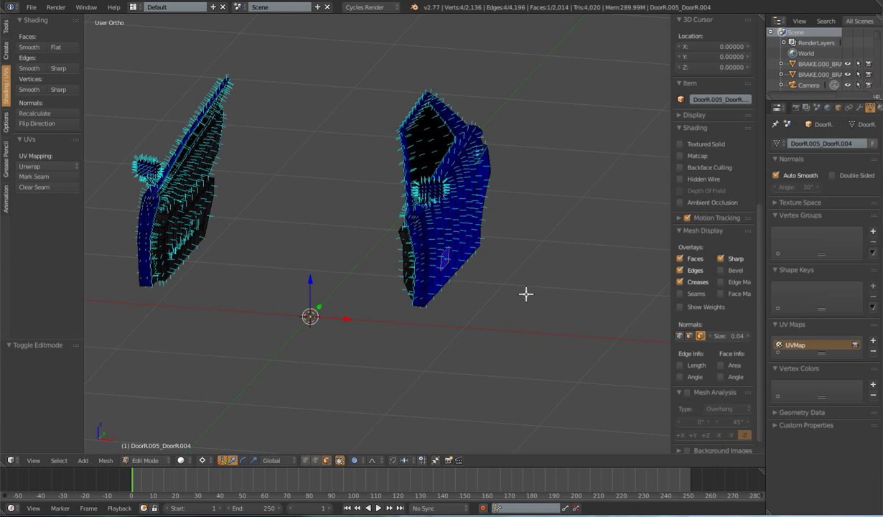
mouse_move(566, 289)
middle_down()
mouse_move(529, 286)
mouse_move(533, 302)
mouse_move(529, 278)
middle_up()
scroll(544, 267, up, 3)
scroll(543, 267, up, 2)
scroll(492, 309, up, 2)
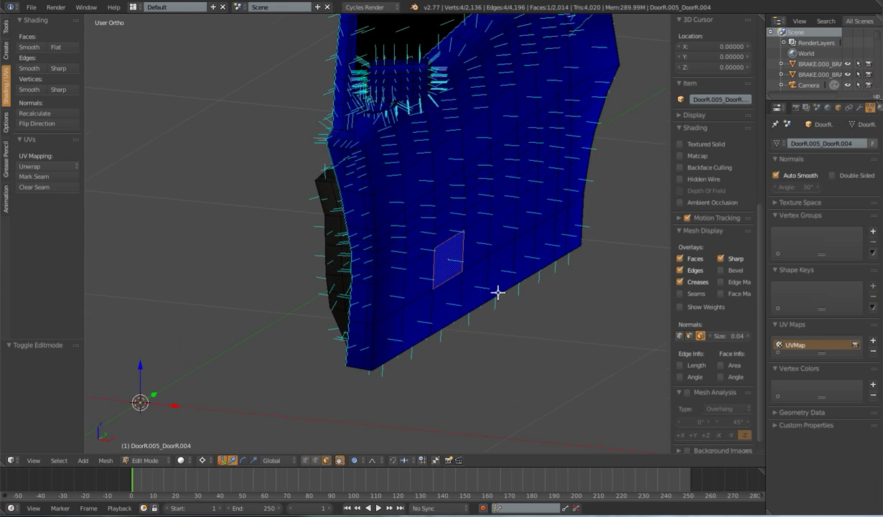
scroll(499, 291, up, 2)
scroll(554, 275, down, 2)
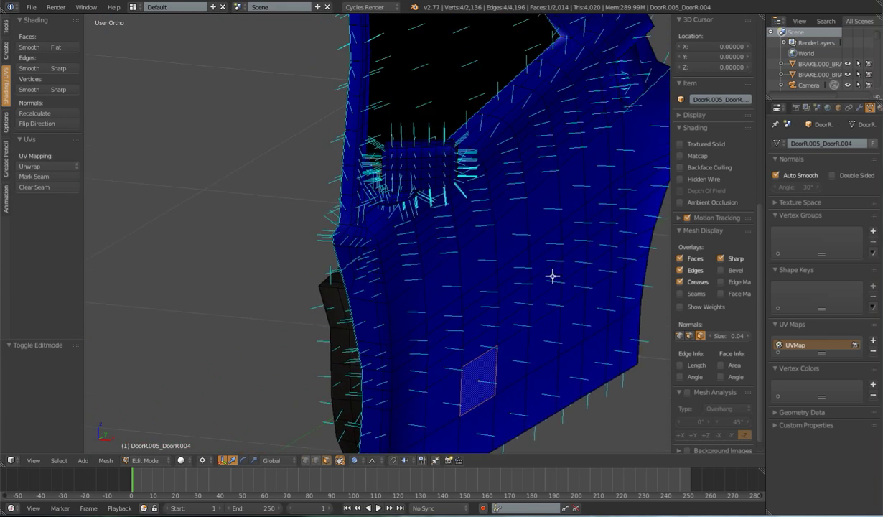
scroll(469, 304, down, 2)
scroll(428, 184, down, 2)
Select the entire door mesh and recalculate its normals to point consistently.
shift+middle_drag(429, 183, 439, 192)
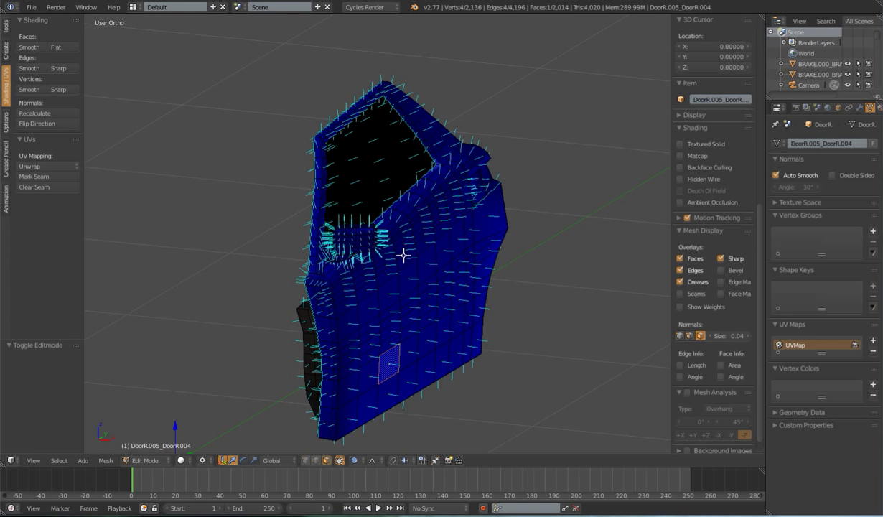
key(a)
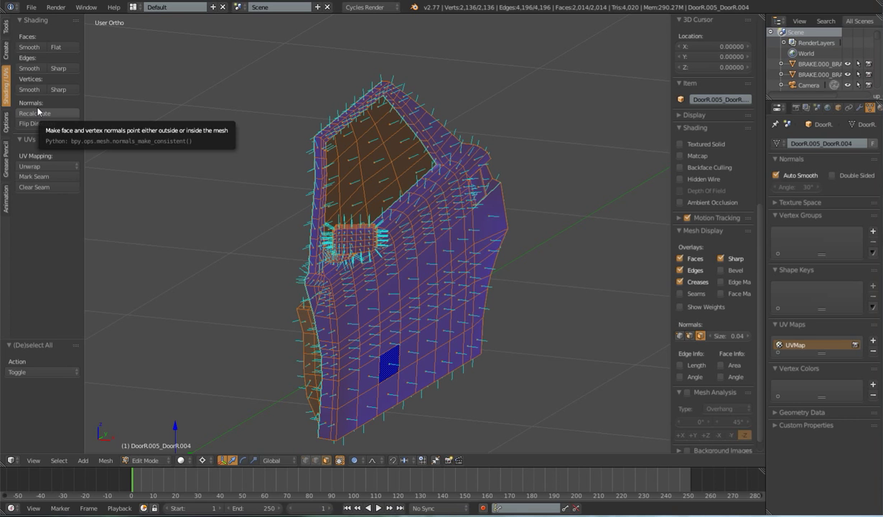
key(ctrl+n)
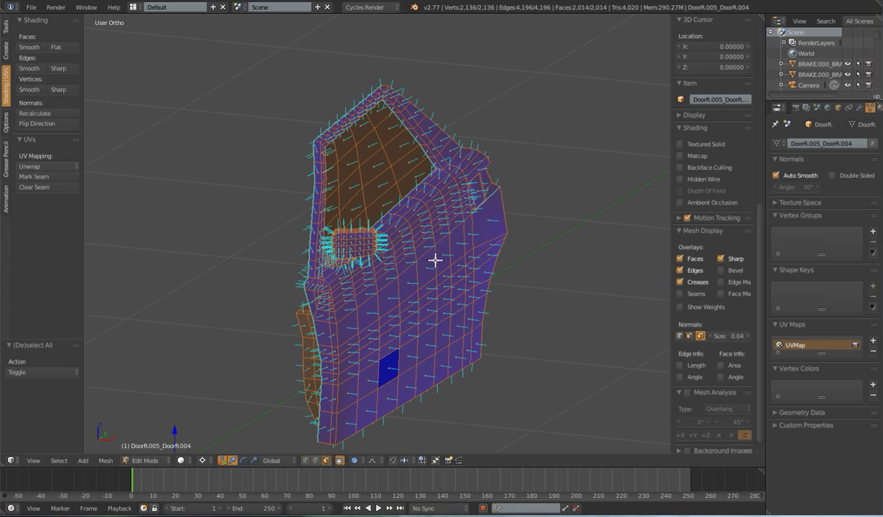
scroll(435, 260, up, 1)
scroll(420, 268, up, 2)
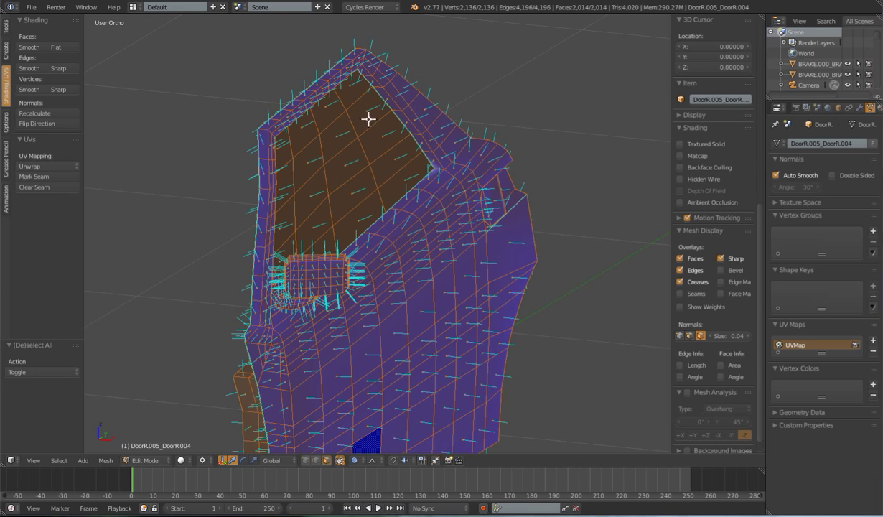
click(58, 116)
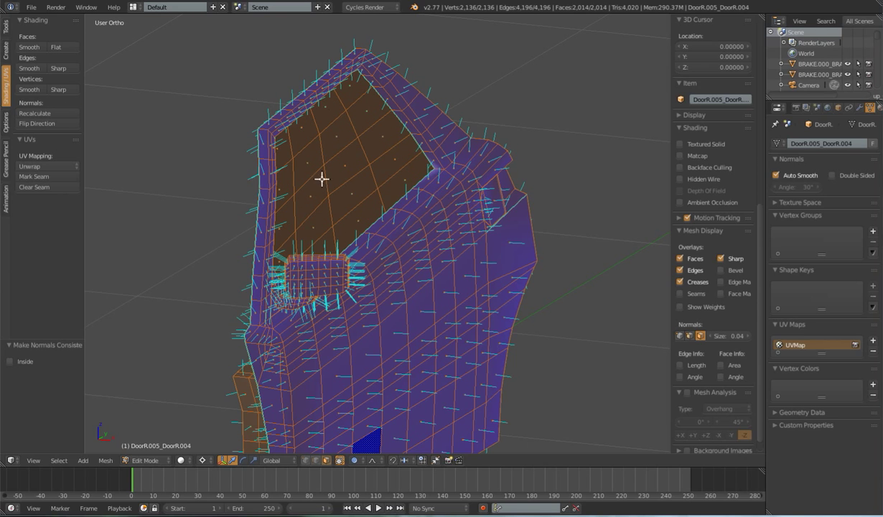
Undo the normal recalculation and orbit around both doors to inspect them from angled views.
mouse_move(310, 209)
middle_down()
mouse_move(374, 193)
mouse_move(369, 181)
mouse_move(316, 193)
middle_up()
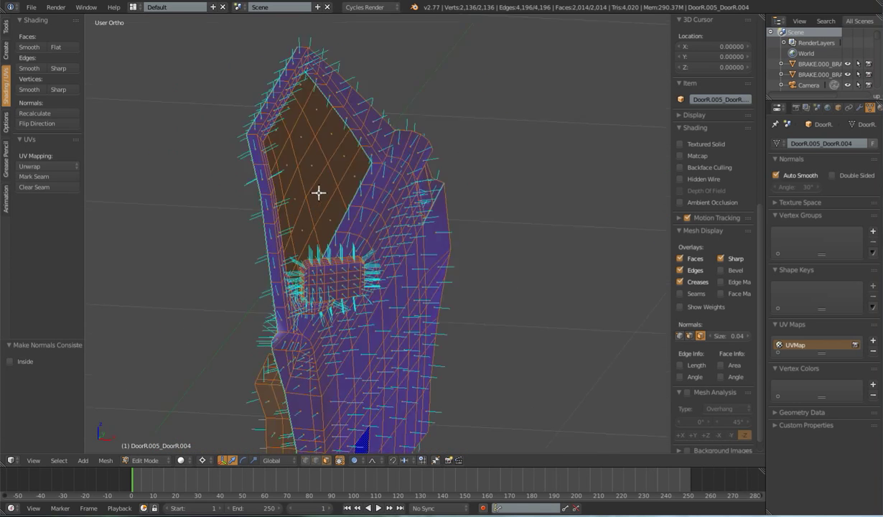
key(ctrl+z)
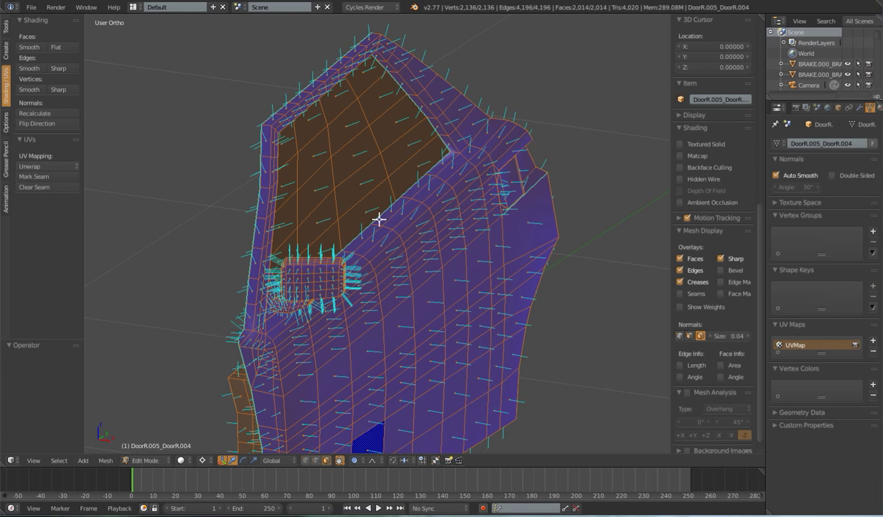
scroll(380, 217, down, 5)
mouse_move(396, 312)
middle_down()
mouse_move(402, 325)
mouse_move(367, 341)
mouse_move(367, 315)
mouse_move(465, 313)
mouse_move(321, 331)
mouse_move(389, 315)
middle_up()
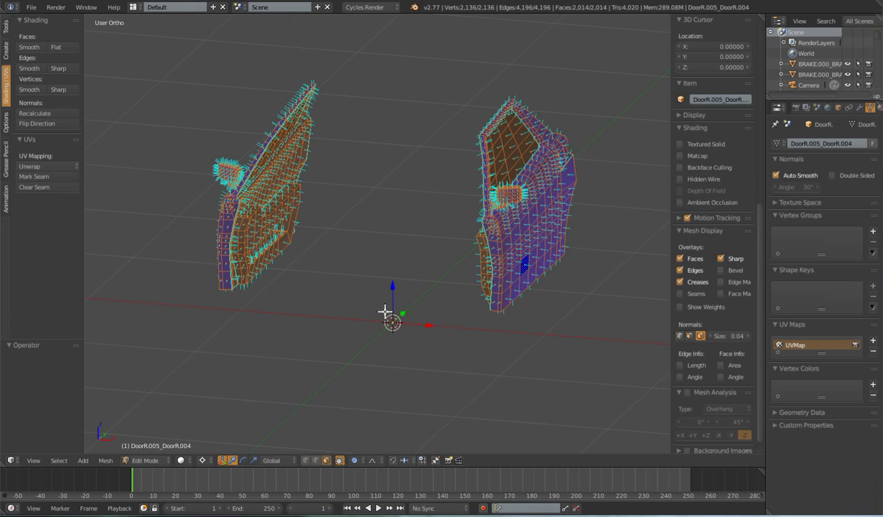
middle_drag(426, 257, 397, 271)
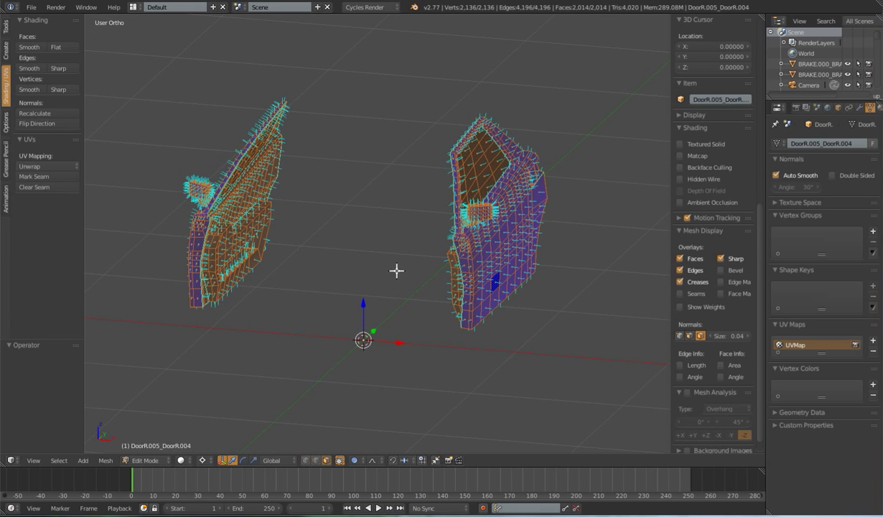
Return both doors to Object Mode and orbit to a raised, edge-on view of them.
key(KP_4)
key(KP_4)
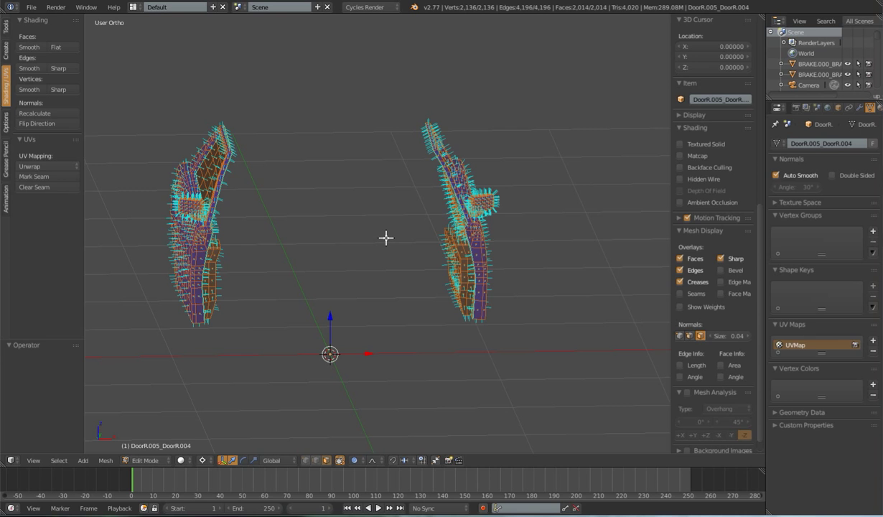
key(Tab)
middle_drag(390, 244, 368, 254)
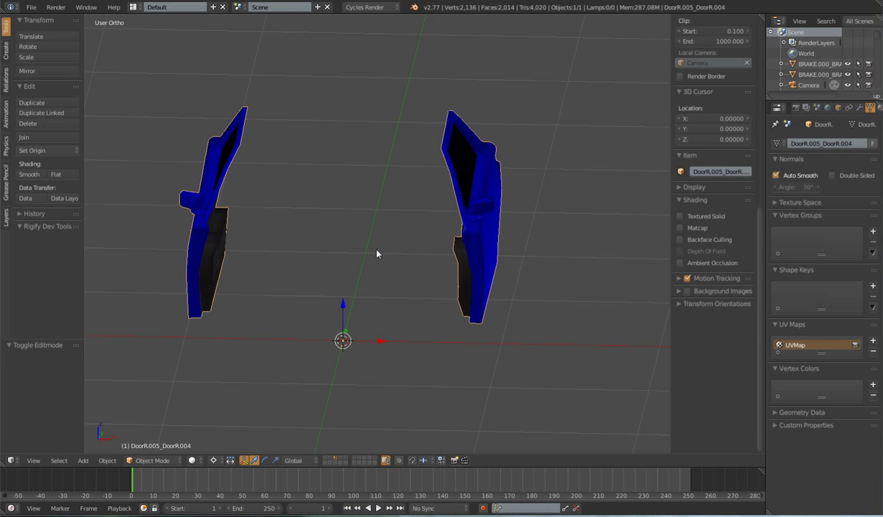
middle_drag(377, 253, 357, 254)
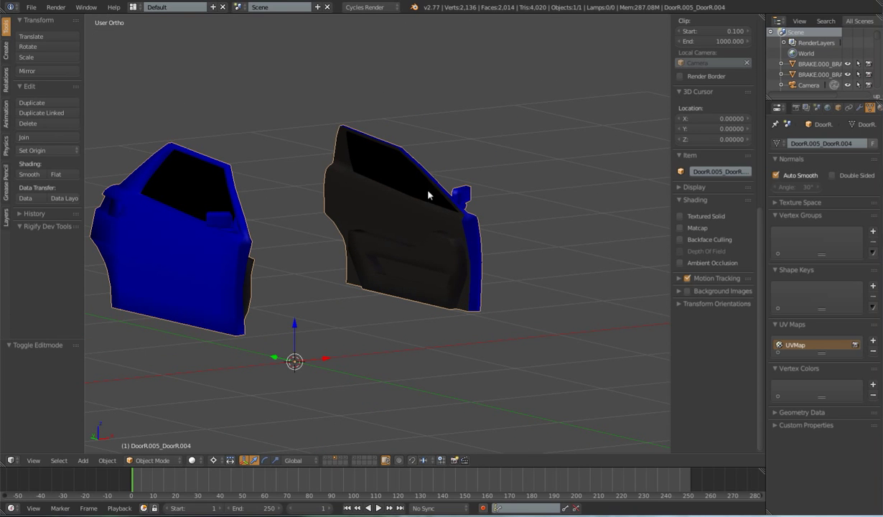
mouse_move(391, 234)
middle_down()
mouse_move(343, 270)
mouse_move(369, 274)
mouse_move(410, 251)
mouse_move(436, 281)
mouse_move(453, 276)
mouse_move(412, 292)
mouse_move(380, 284)
middle_up()
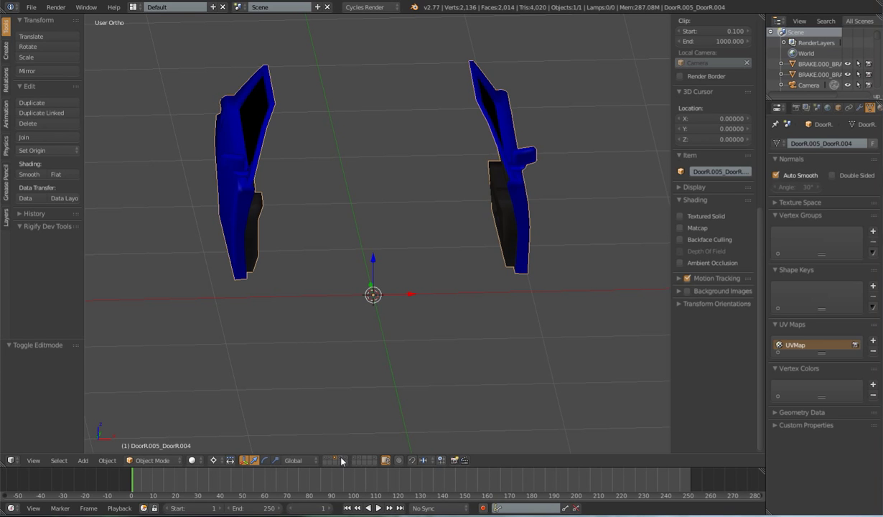
Enable all car part layers so the complete blue car shows, seen from above front-left.
click(342, 461)
click(344, 460)
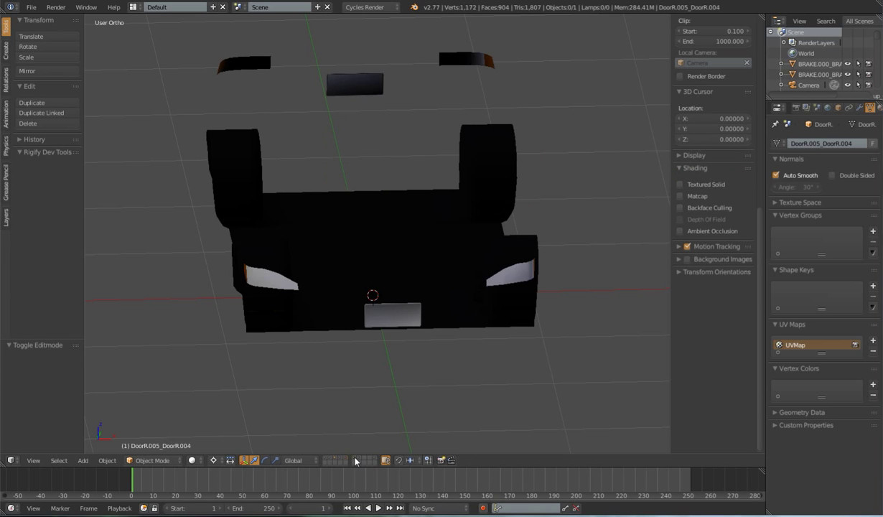
shift+click(362, 461)
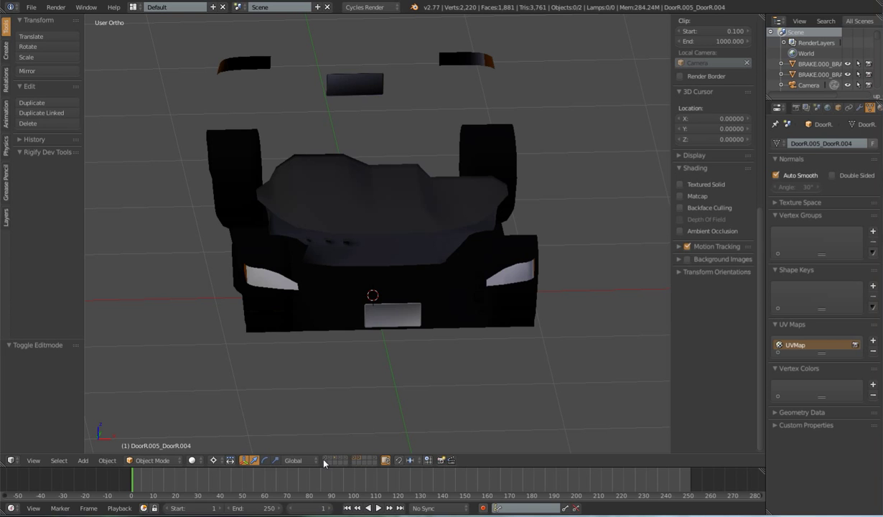
shift+click(327, 460)
shift+click(337, 461)
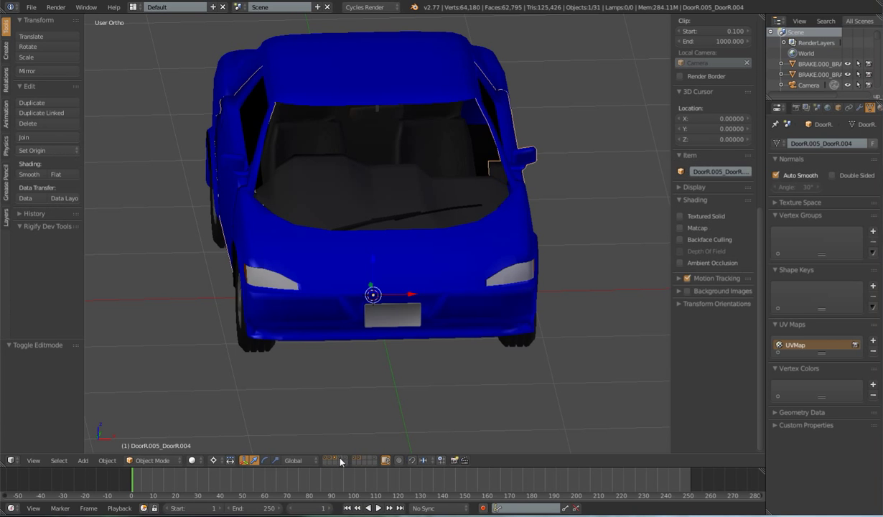
shift+click(348, 460)
scroll(405, 295, down, 2)
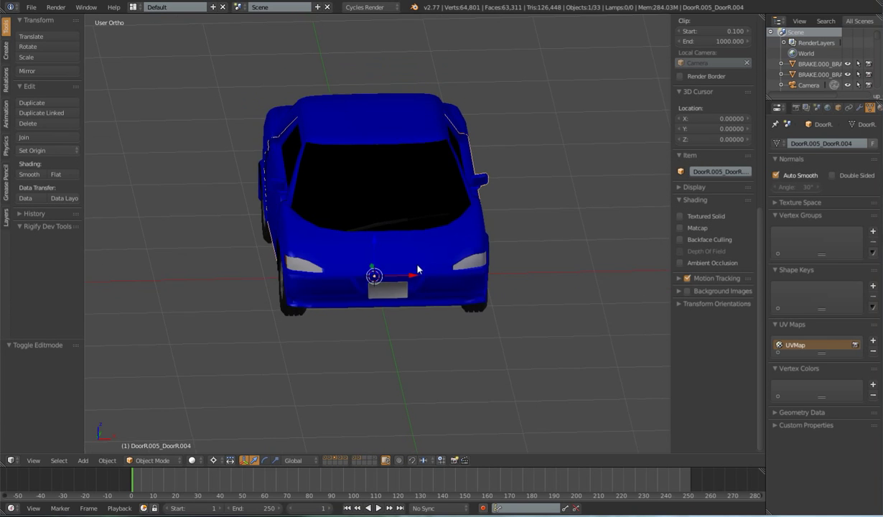
mouse_move(508, 295)
middle_down()
mouse_move(459, 291)
mouse_move(464, 315)
mouse_move(489, 310)
mouse_move(506, 288)
mouse_move(491, 321)
middle_up()
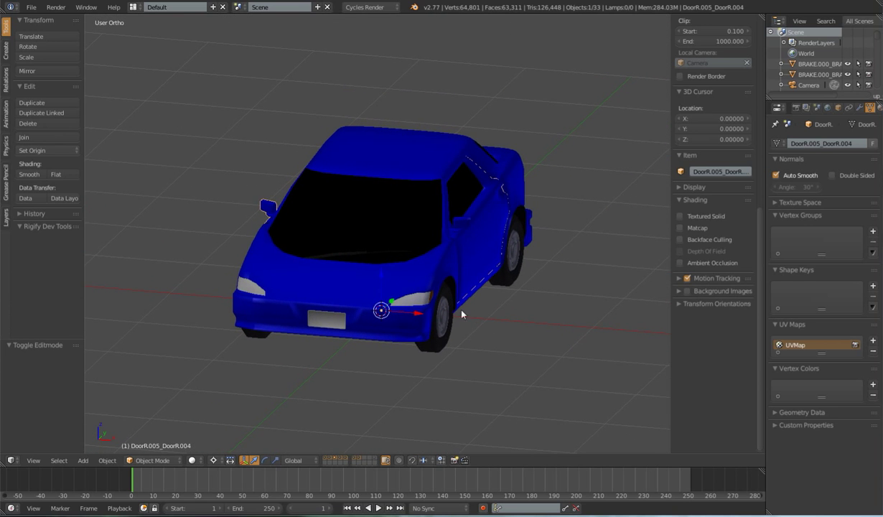